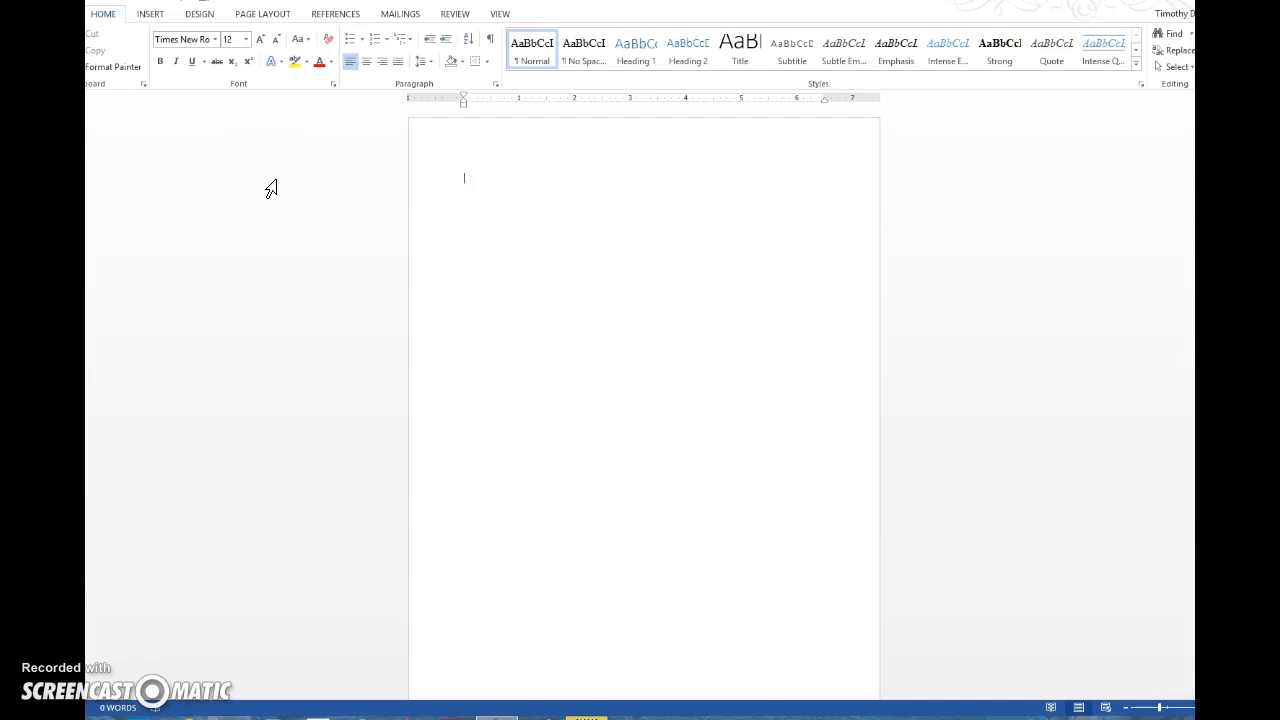
- Apply the No Spacing style so the blank page uses Times New Roman 12 pt
left_click(590, 55)
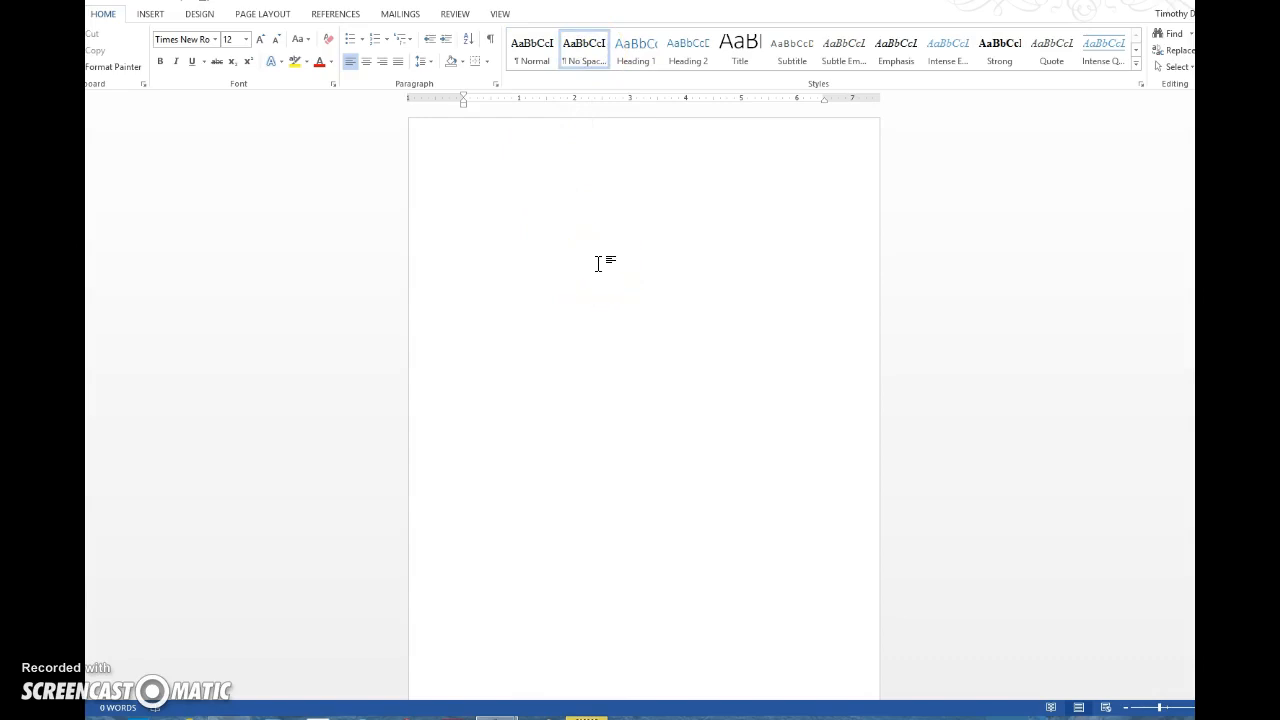
left_click(569, 269)
- Set paragraph line spacing to Double with 0 pt before and after
right_click(466, 185)
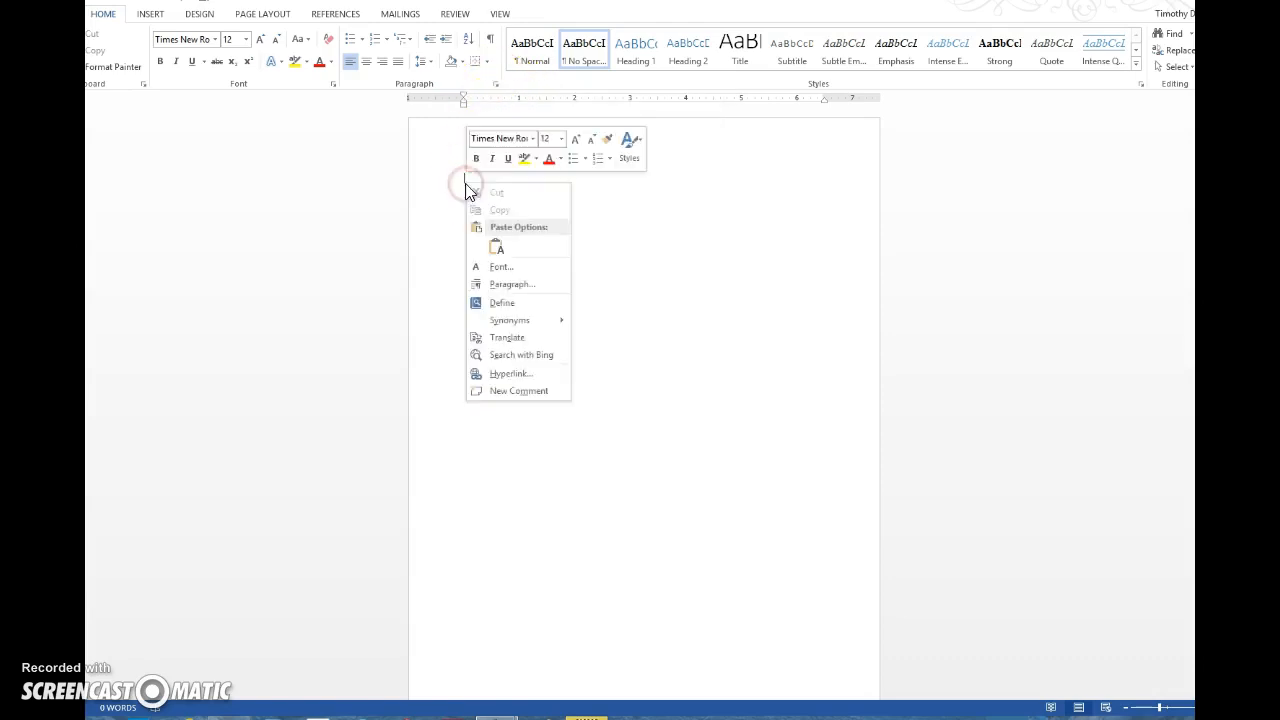
left_click(500, 283)
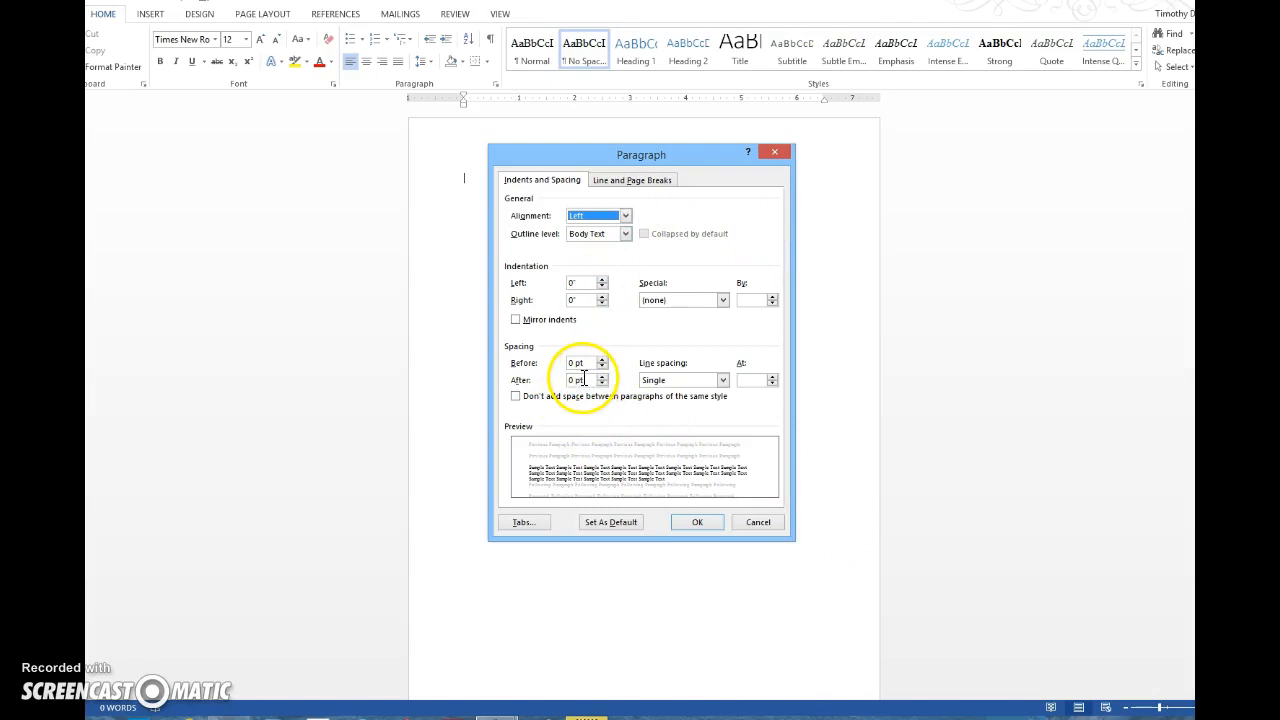
left_click(723, 382)
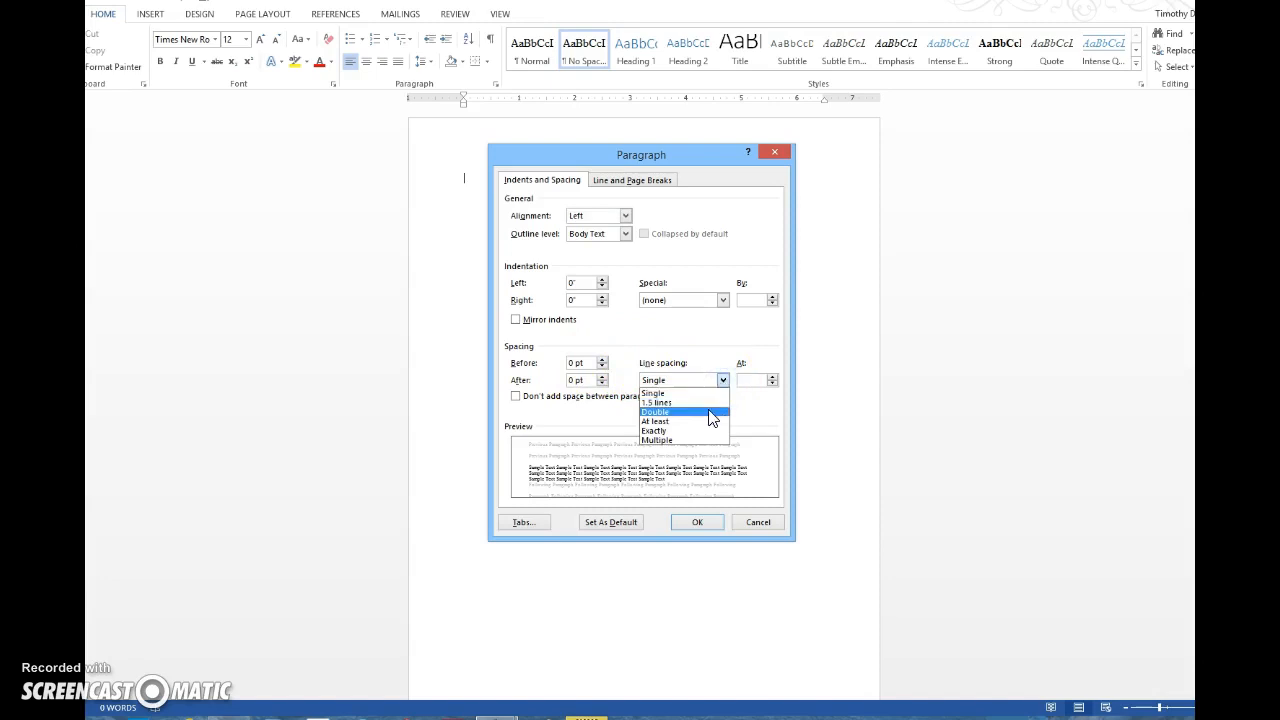
left_click(711, 413)
left_click(654, 409)
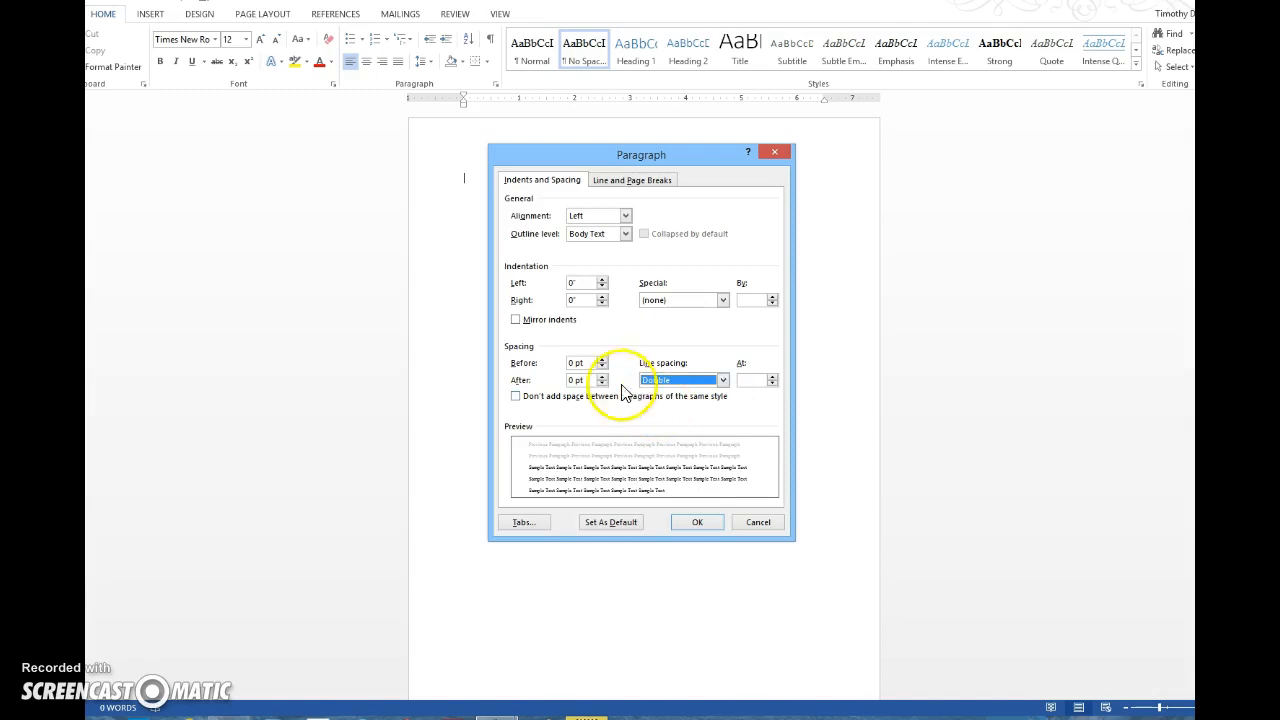
left_click(697, 528)
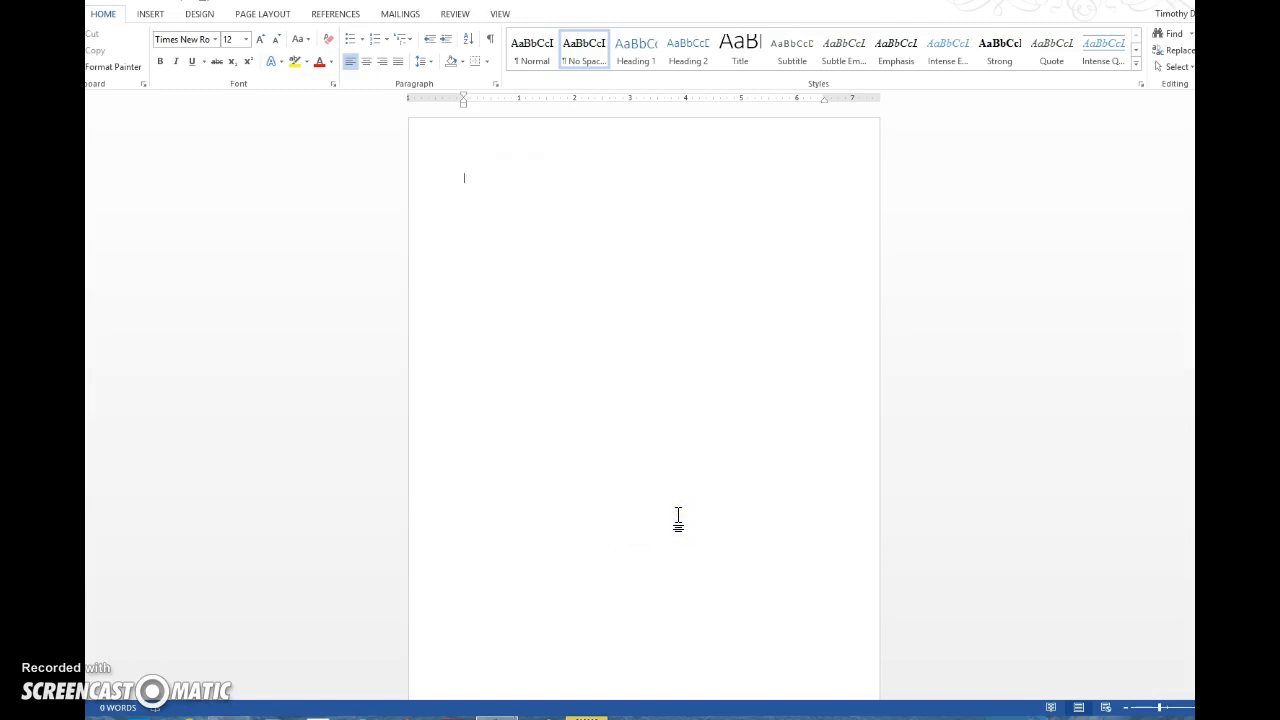
left_click(332, 84)
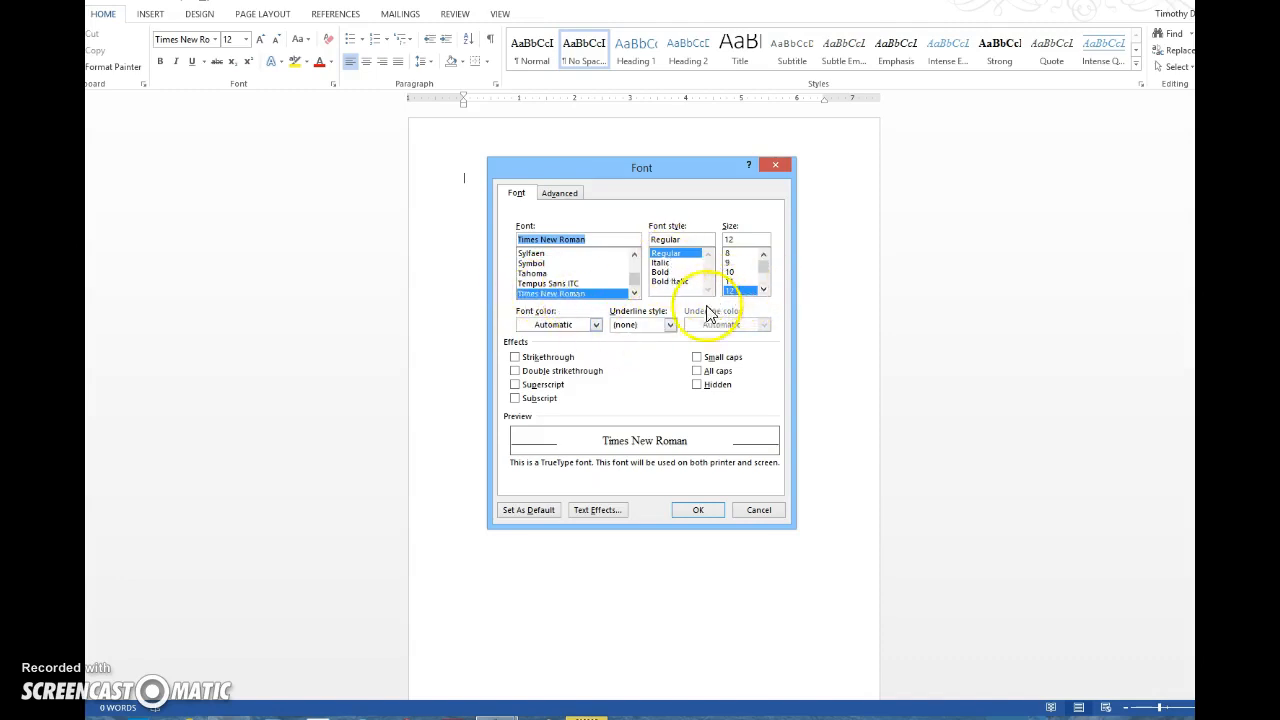
left_click(520, 510)
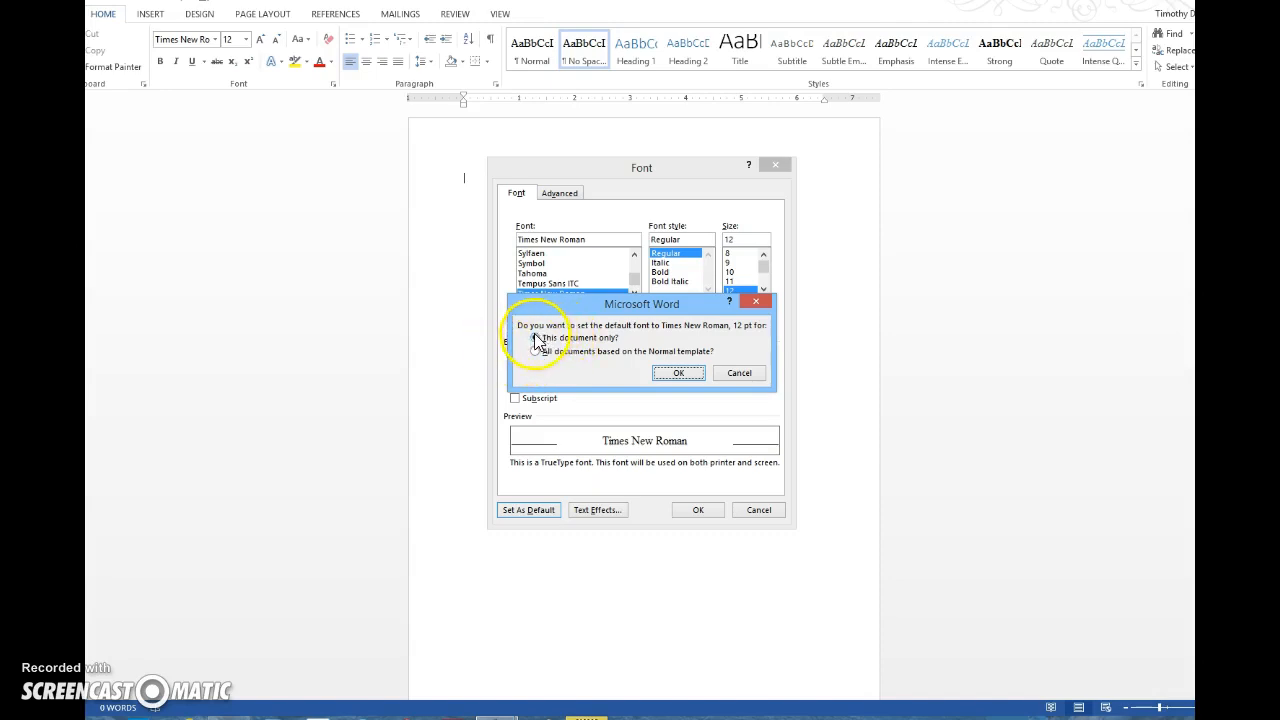
left_click(740, 374)
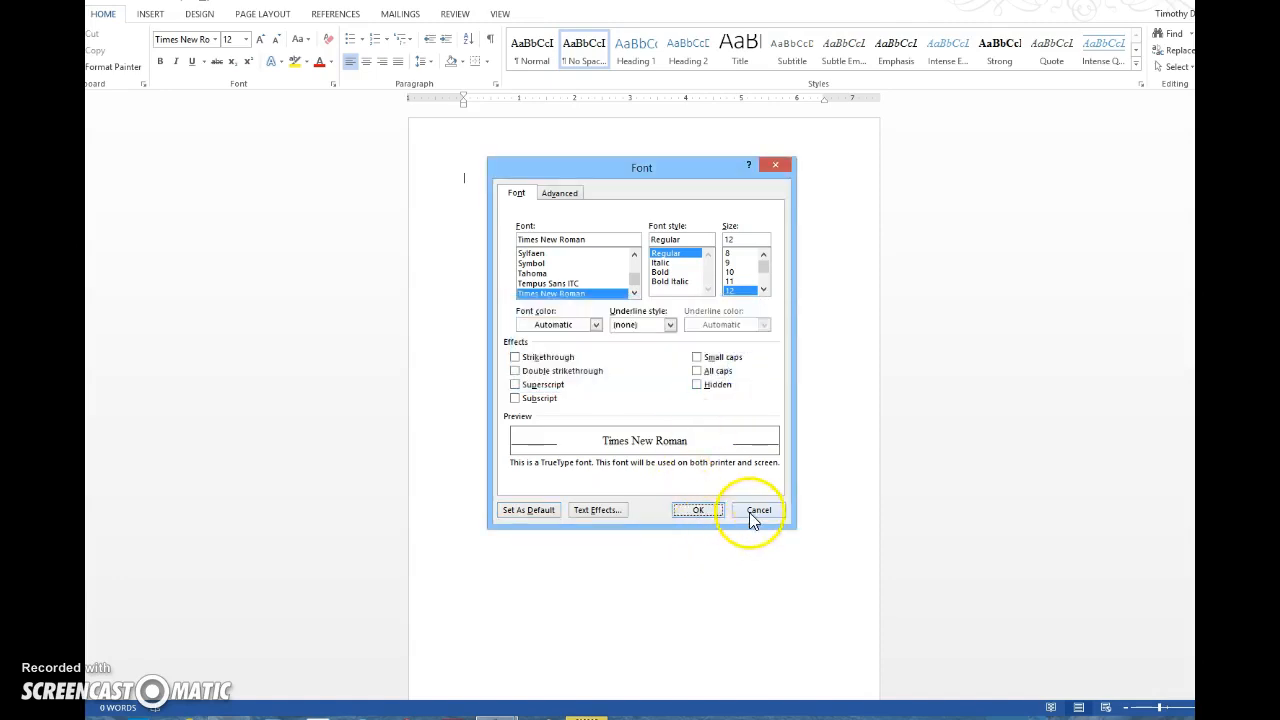
left_click(757, 512)
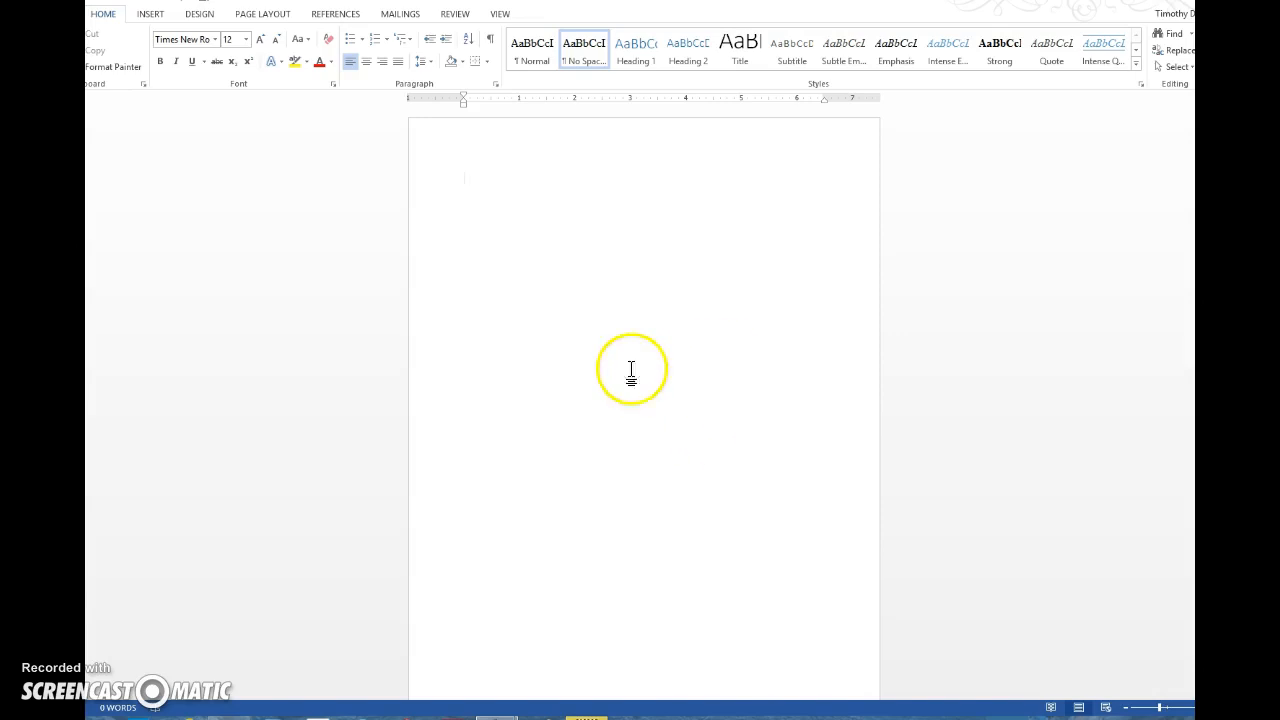
- Insert a Plain Number 1 page number at the top of the first page
left_click(151, 15)
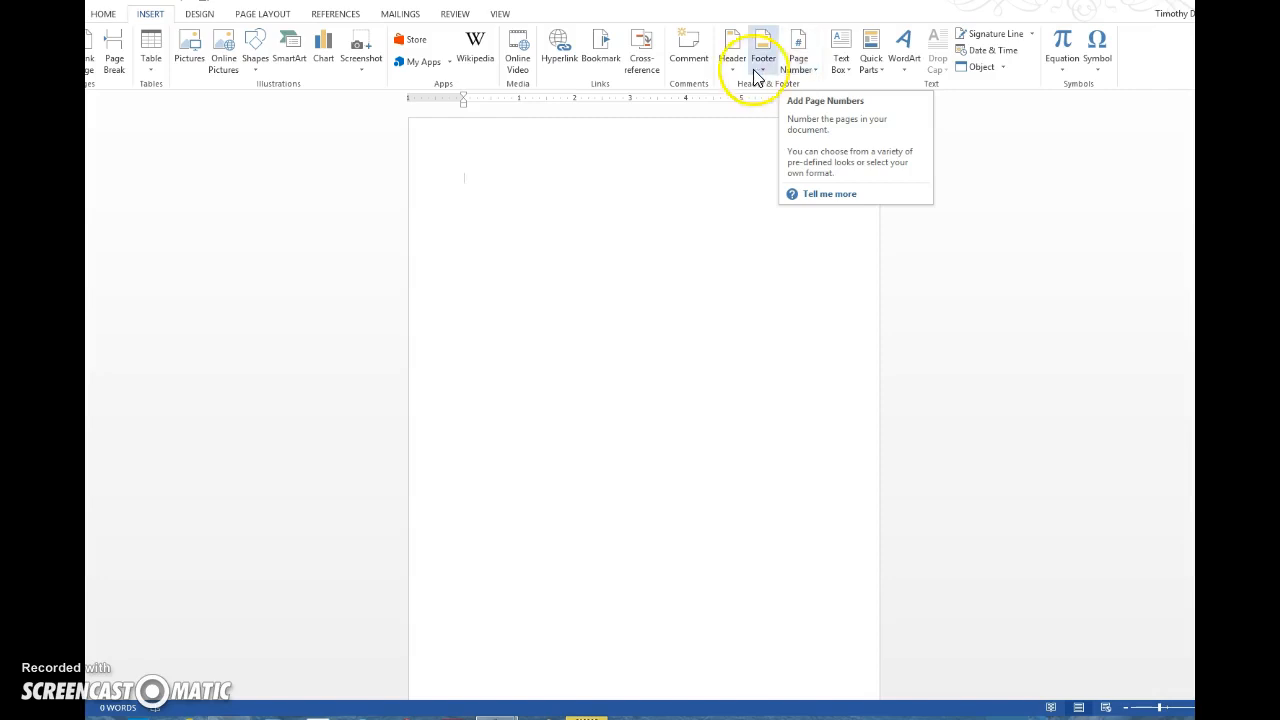
left_click(812, 72)
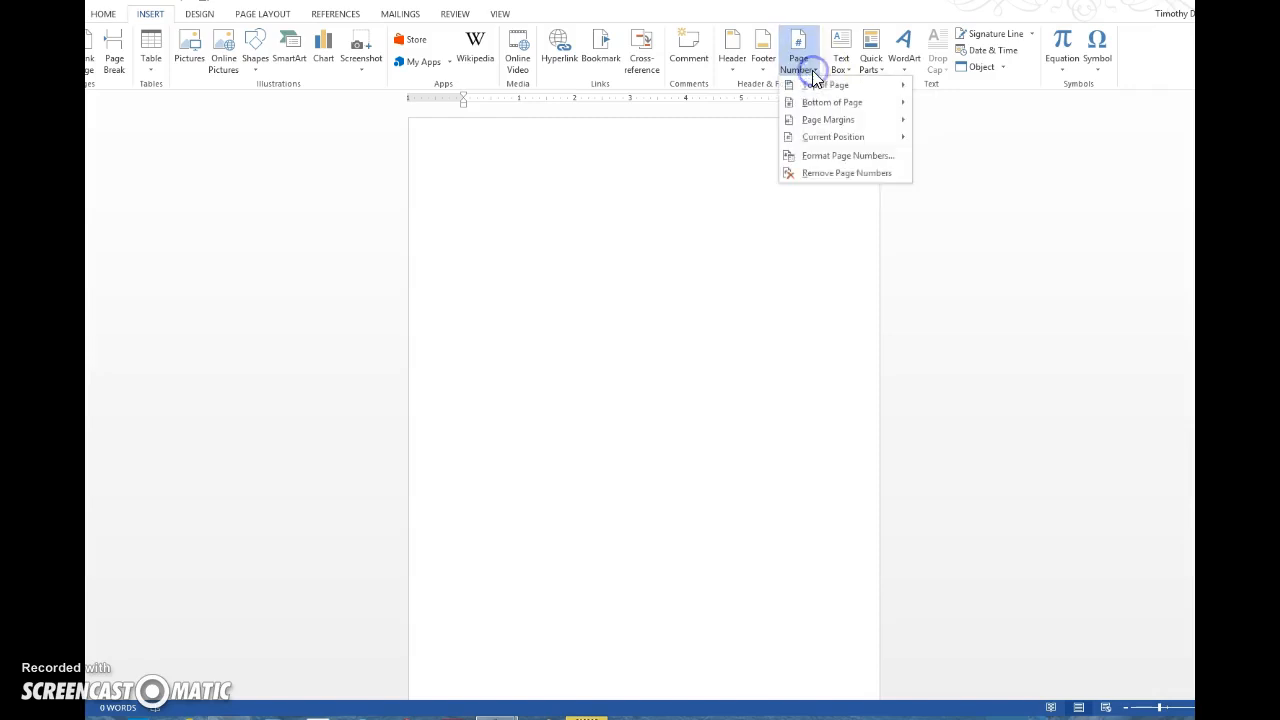
left_click(826, 85)
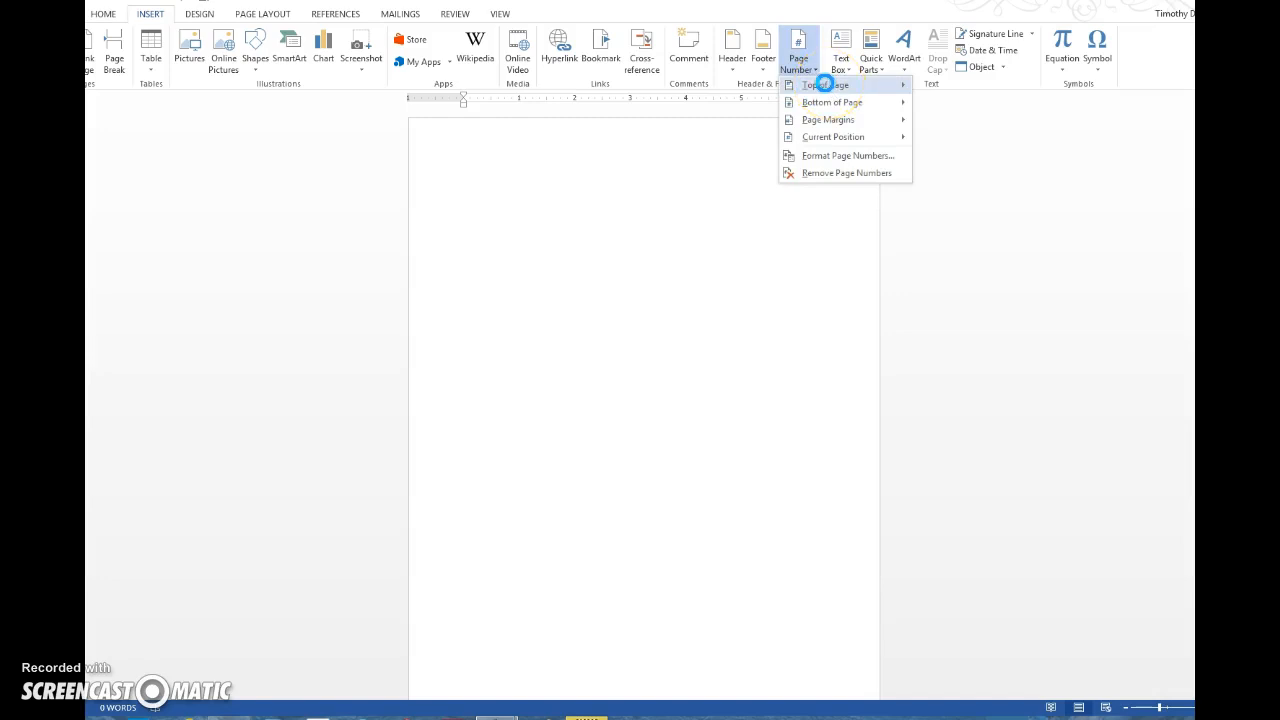
left_click(824, 85)
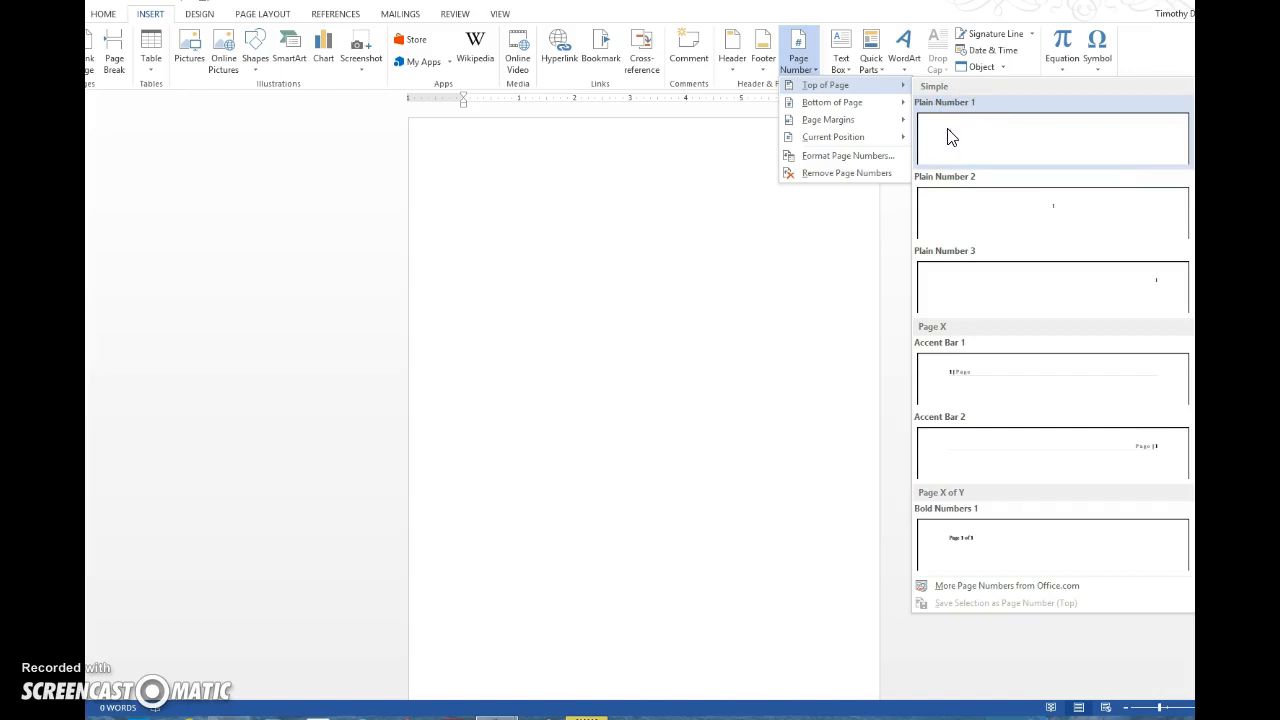
left_click(985, 218)
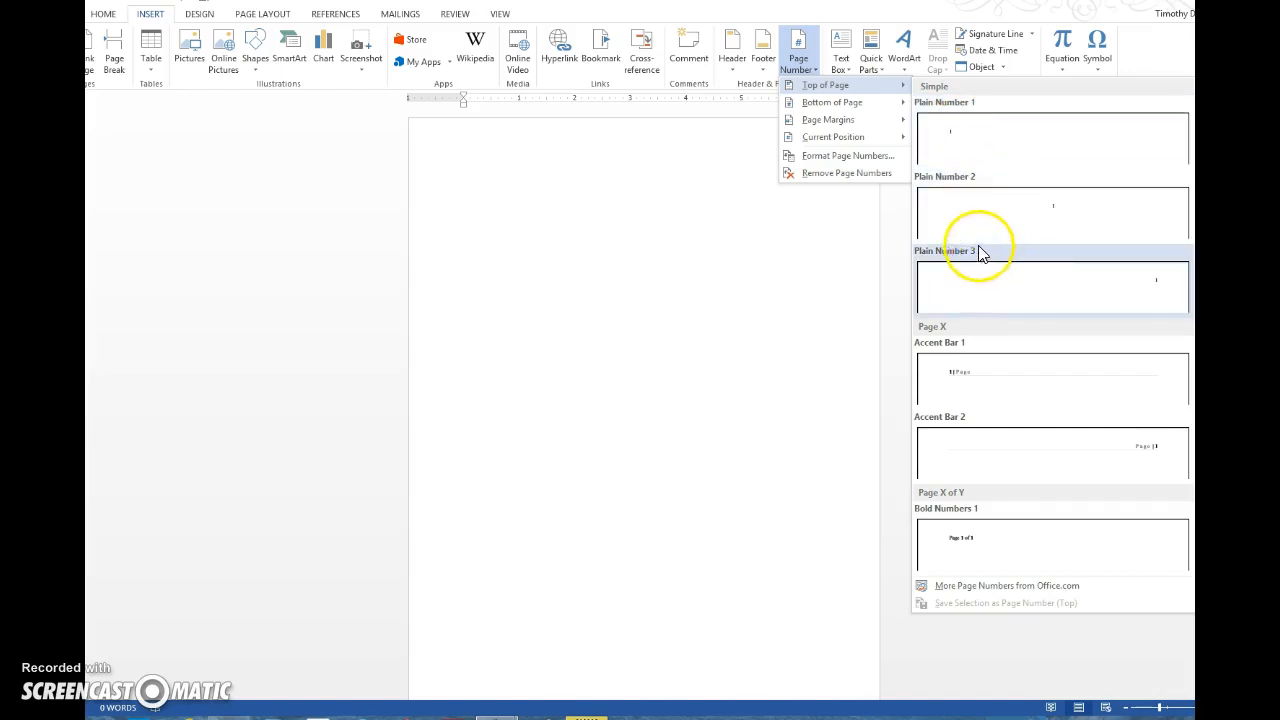
left_click(955, 150)
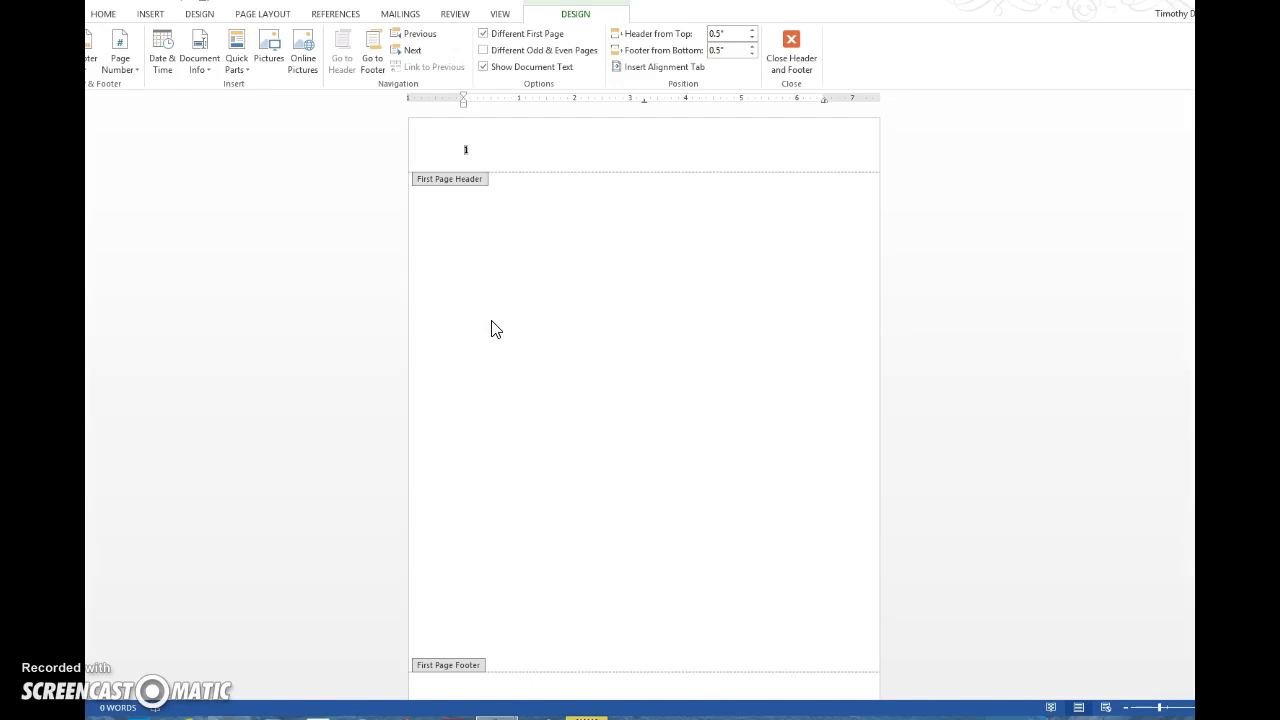
- Type 'Running head: WOODEN SOLDIERS' before the number, tab the number right, and close the header
type("Running head: WOODEN SOLDI")
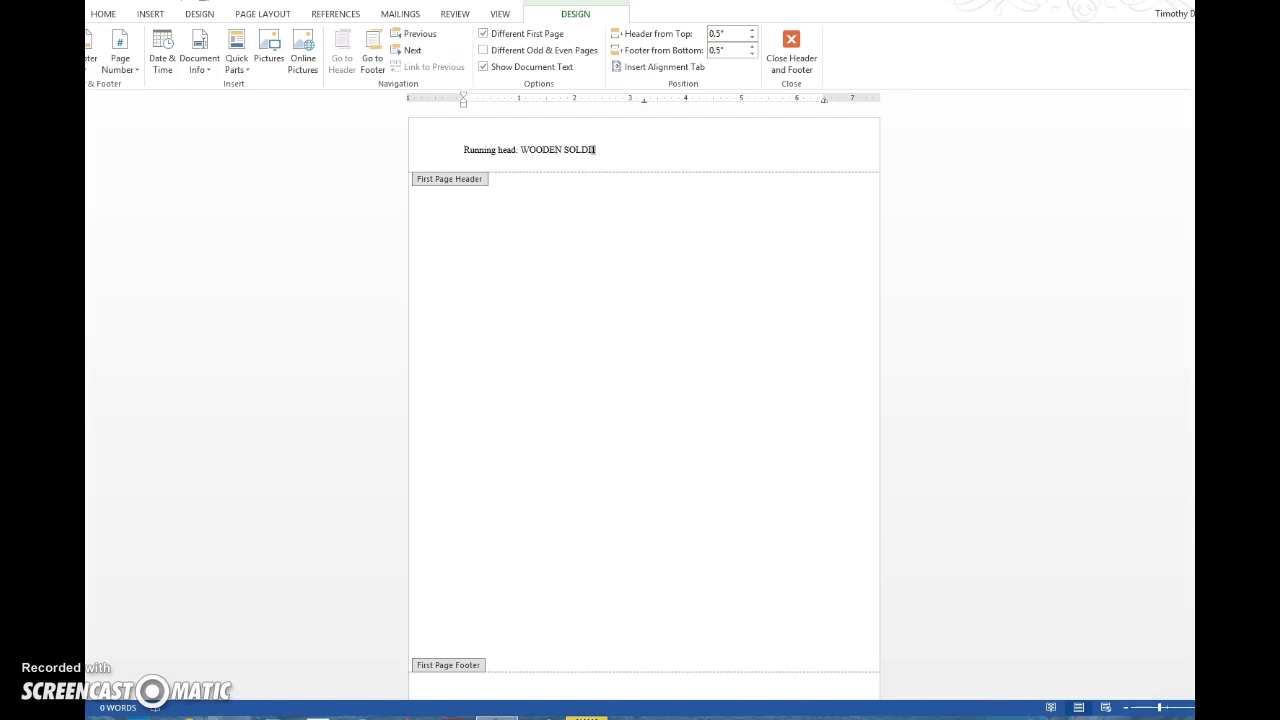
type("ERS")
key("Tab")
key("Tab")
left_click(449, 270)
left_click(798, 59)
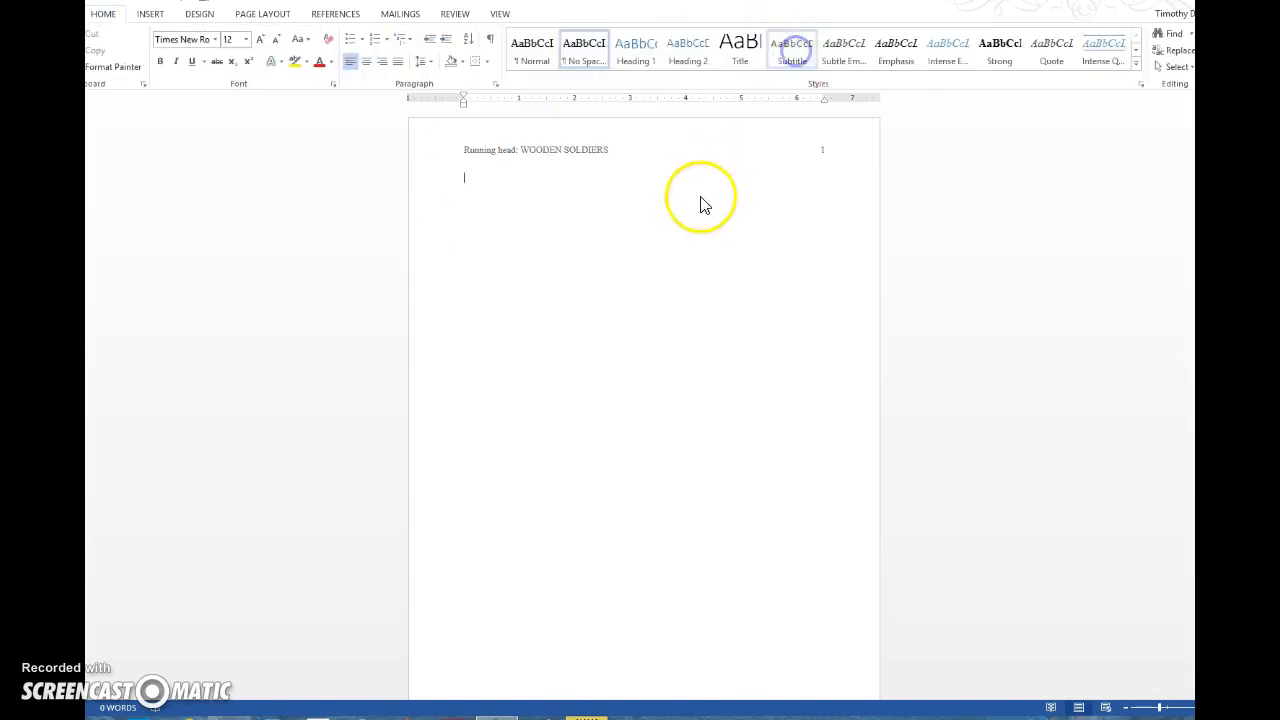
- Center-align the first line of the page body
left_click(649, 258)
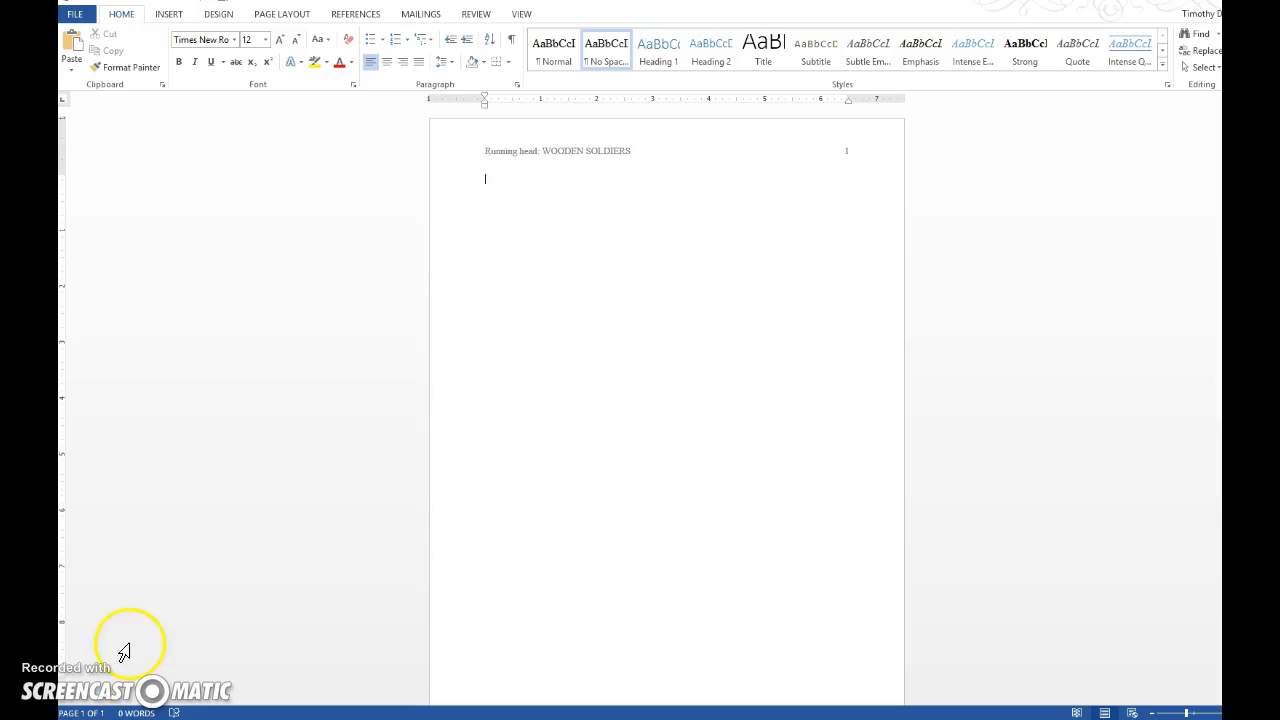
left_click(390, 63)
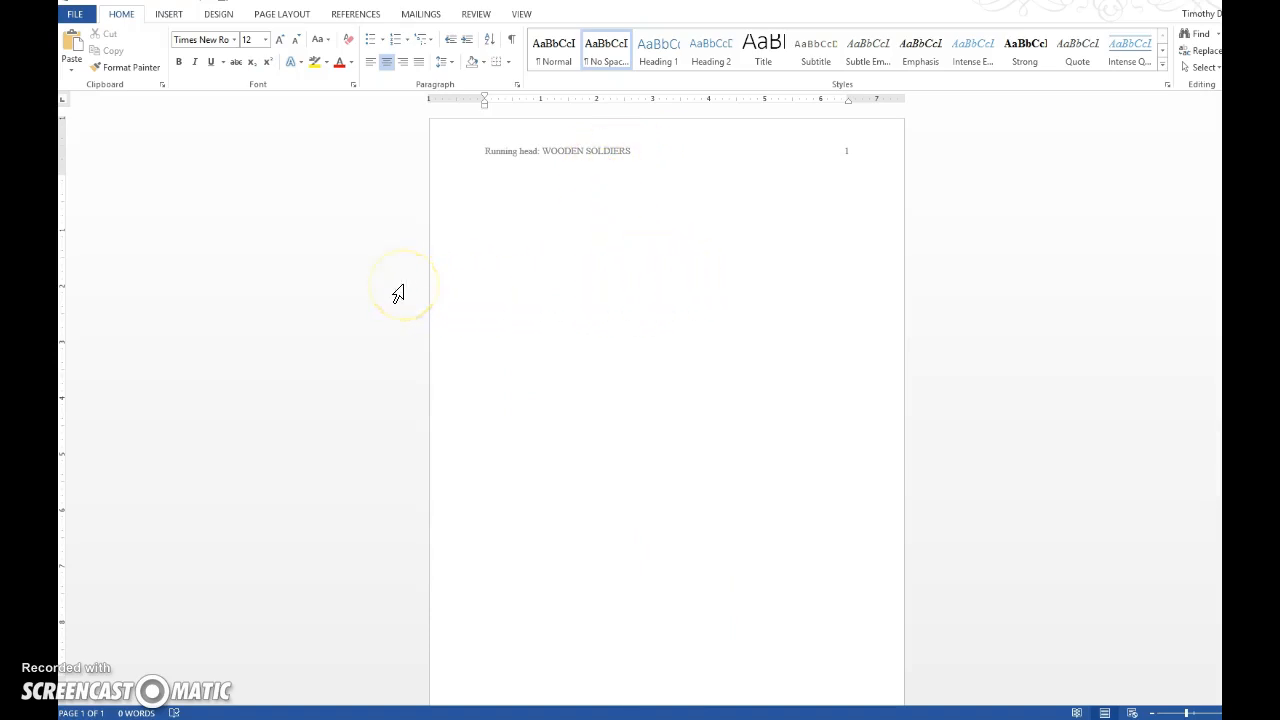
- Type the title 'Wooden Soliders: The History of the Royal Guard', fixing a typo
type("Wooden Soliders: The History of the R")
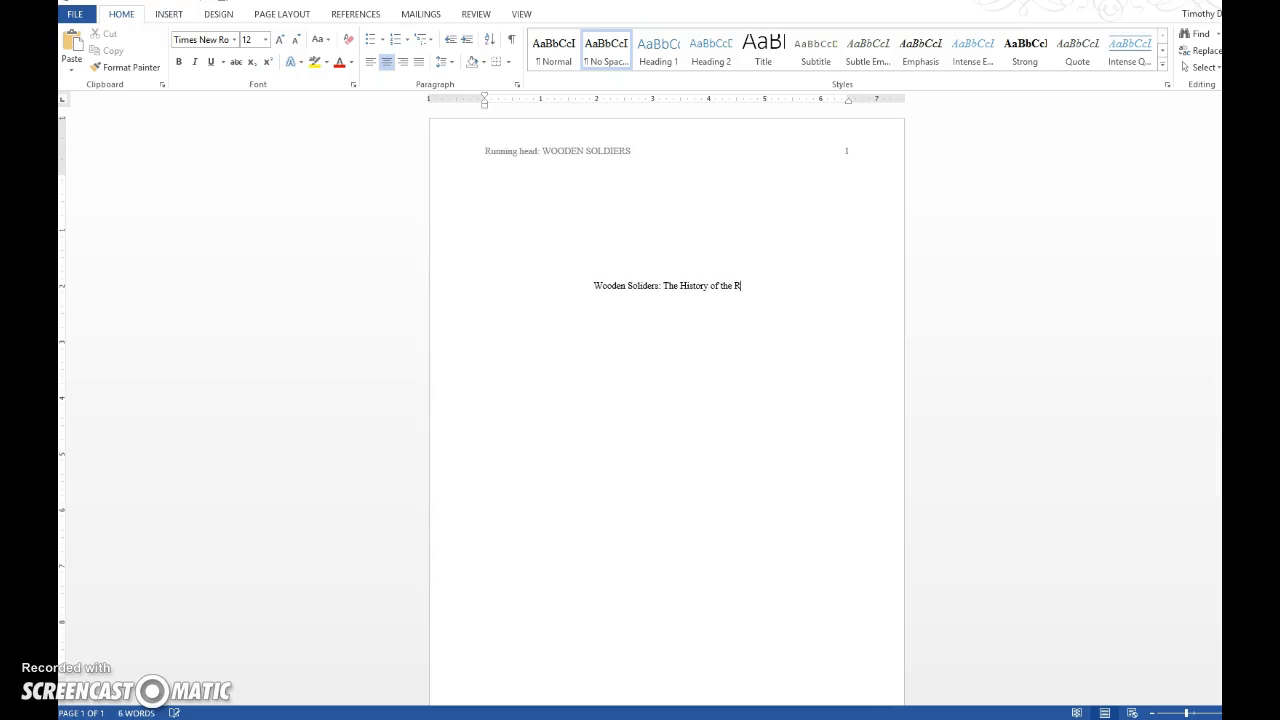
type("oya")
key("BackSpace")
type("ya")
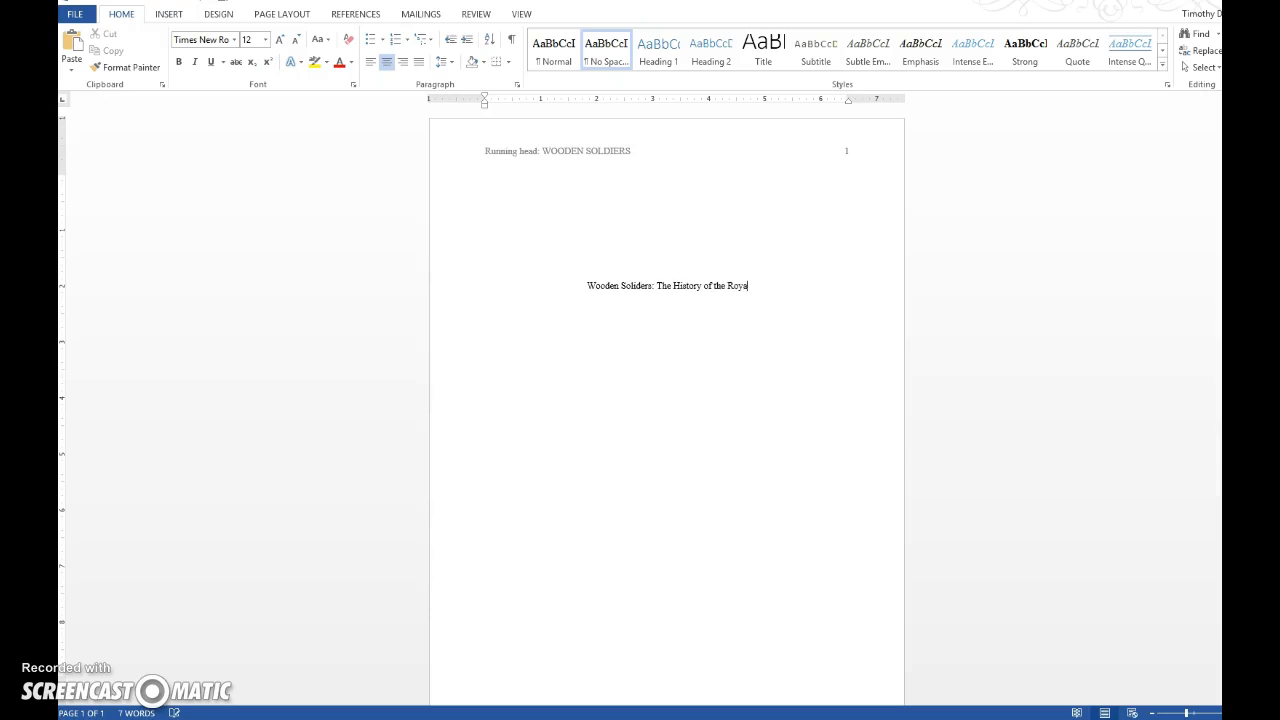
type("l Guard")
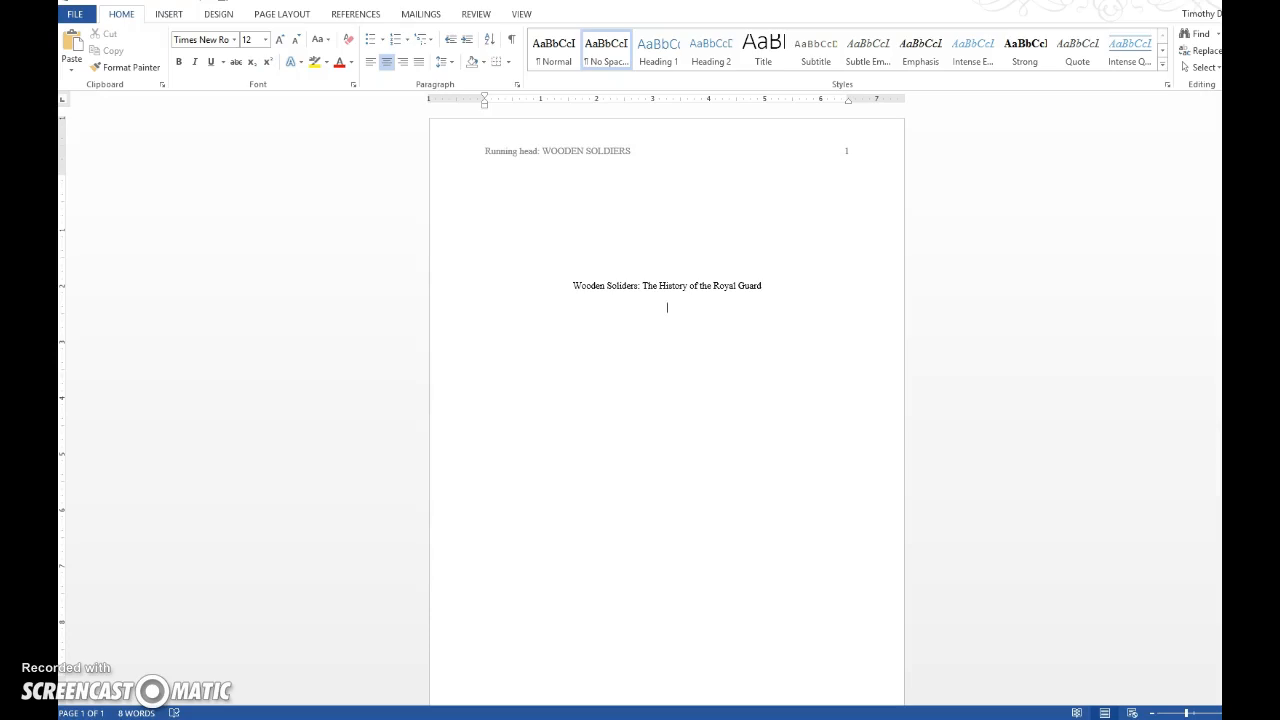
- Add the author's name and 'College of Western Idaho' on centred lines below
type("imothy O. Davis College")
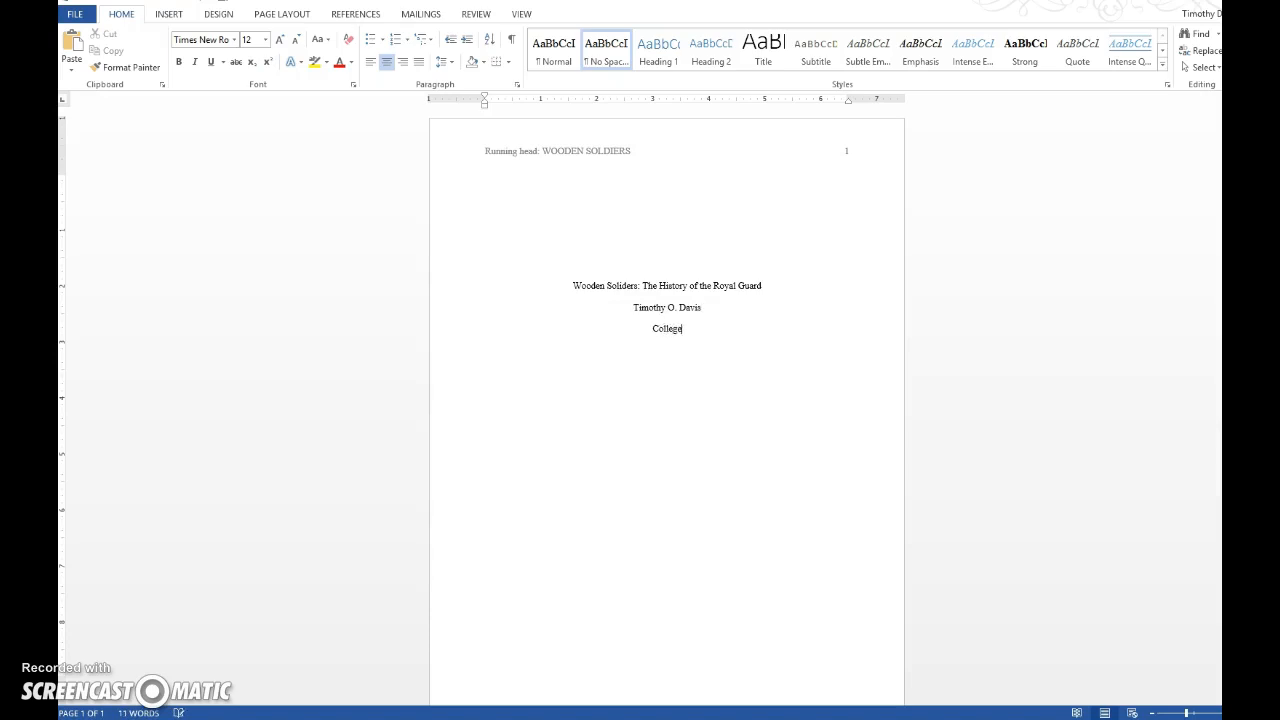
type(" of Western Idaho")
key("Return")
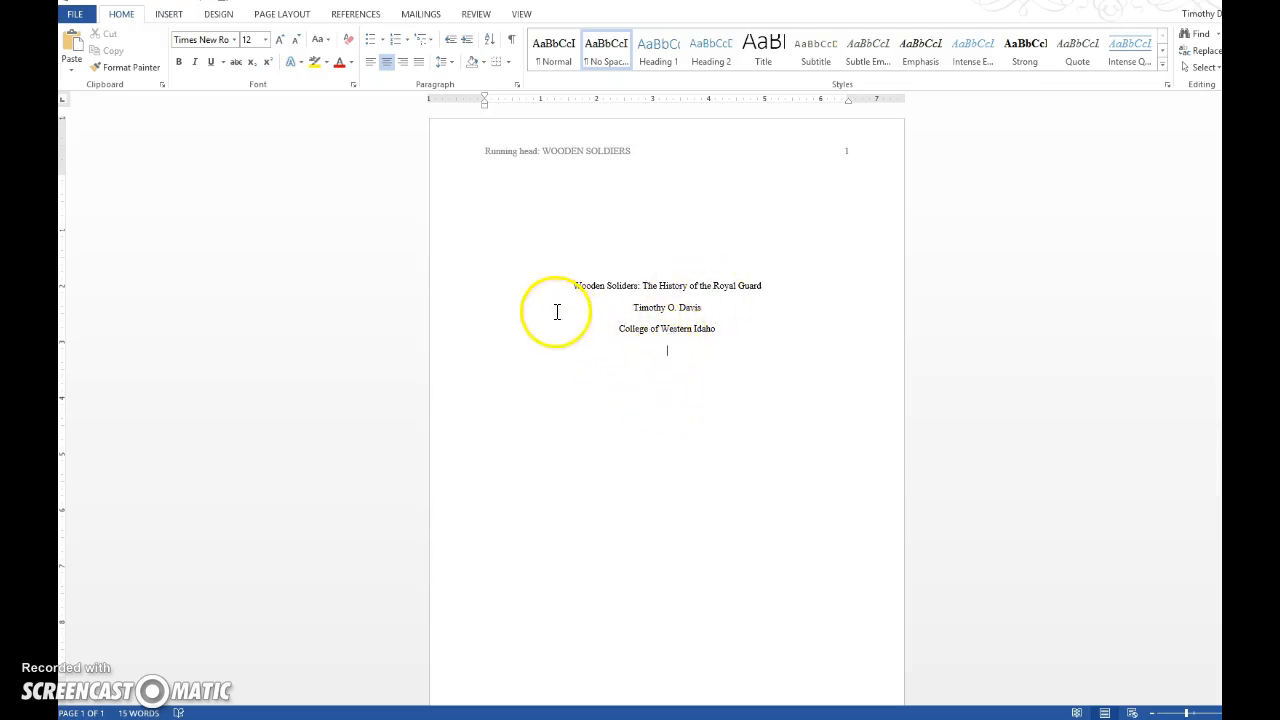
- Insert a page break after the title page and place the caret on page 2
left_click(170, 16)
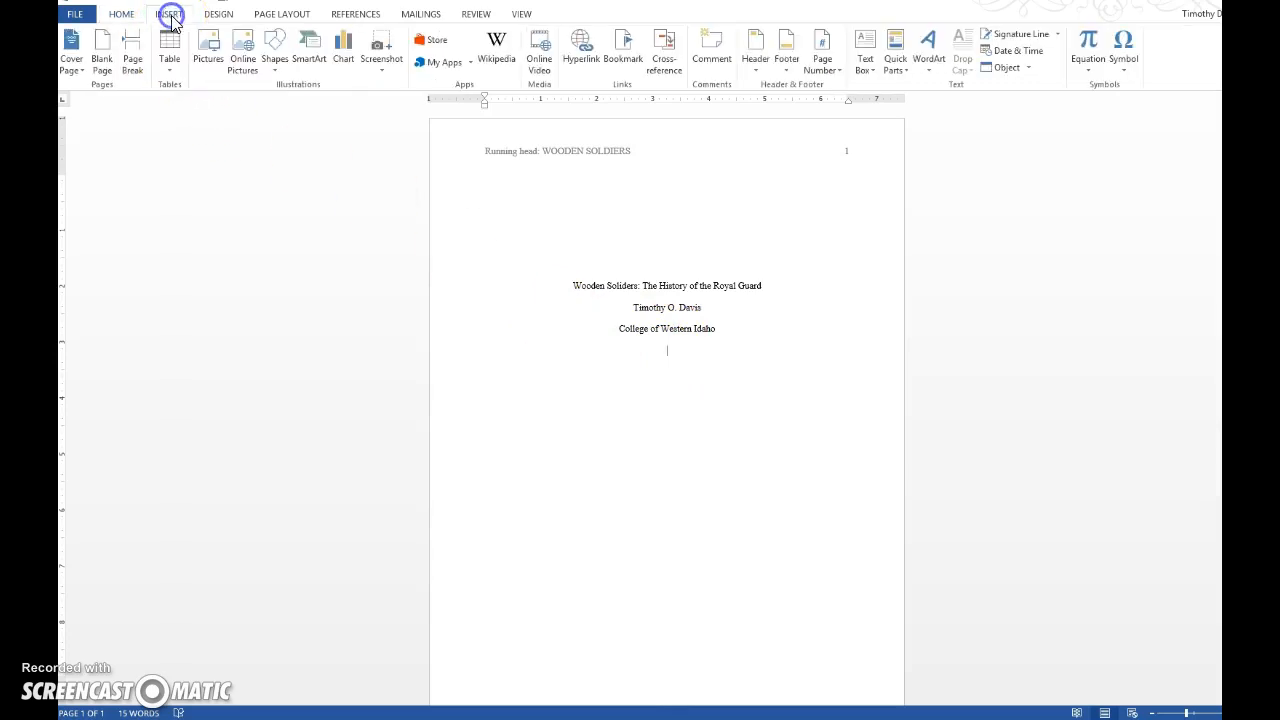
left_click(137, 76)
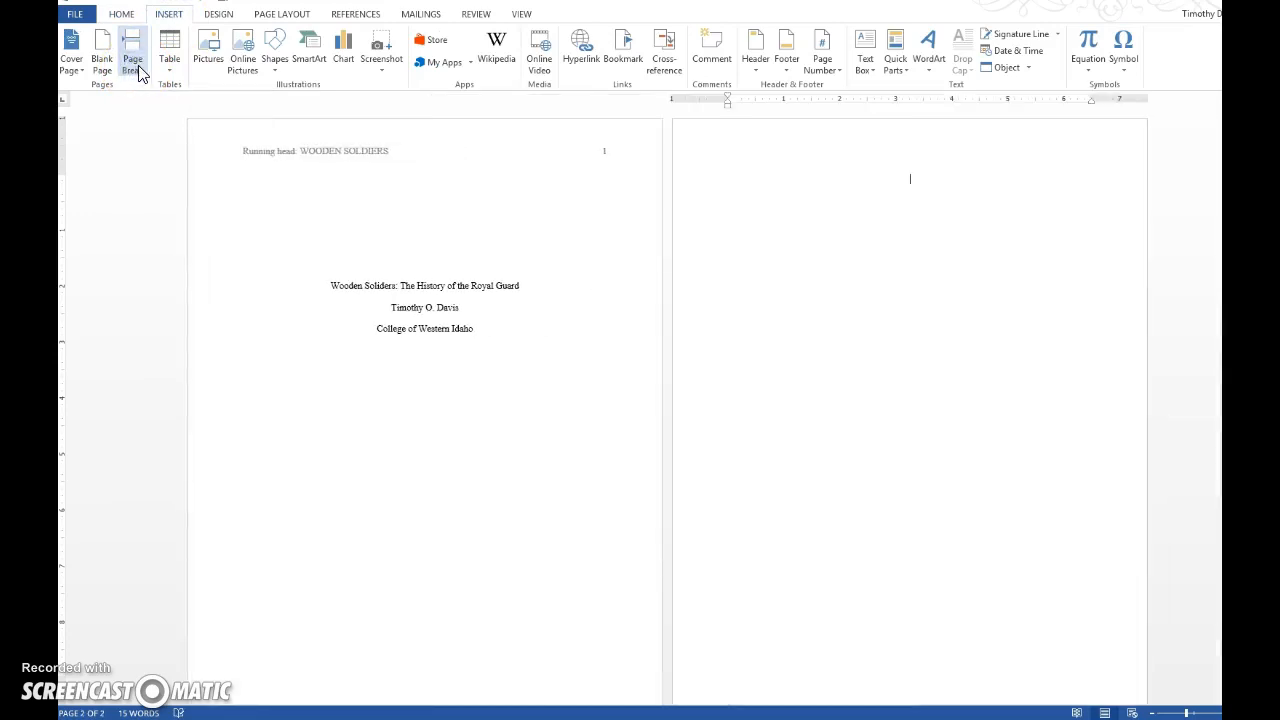
double_click(876, 164)
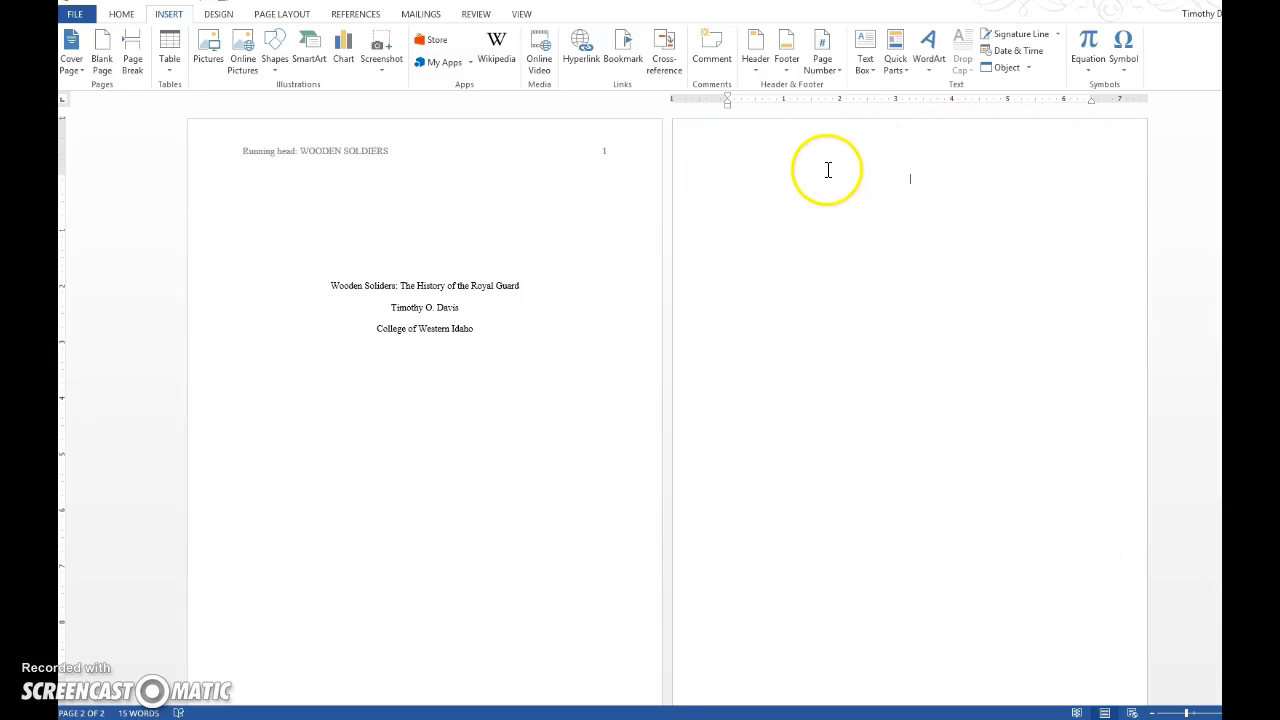
- Add a Plain Number 1 header reading 'WOODEN SOLDIERS' with the page number at the right
left_click(834, 78)
mouse_move(836, 84)
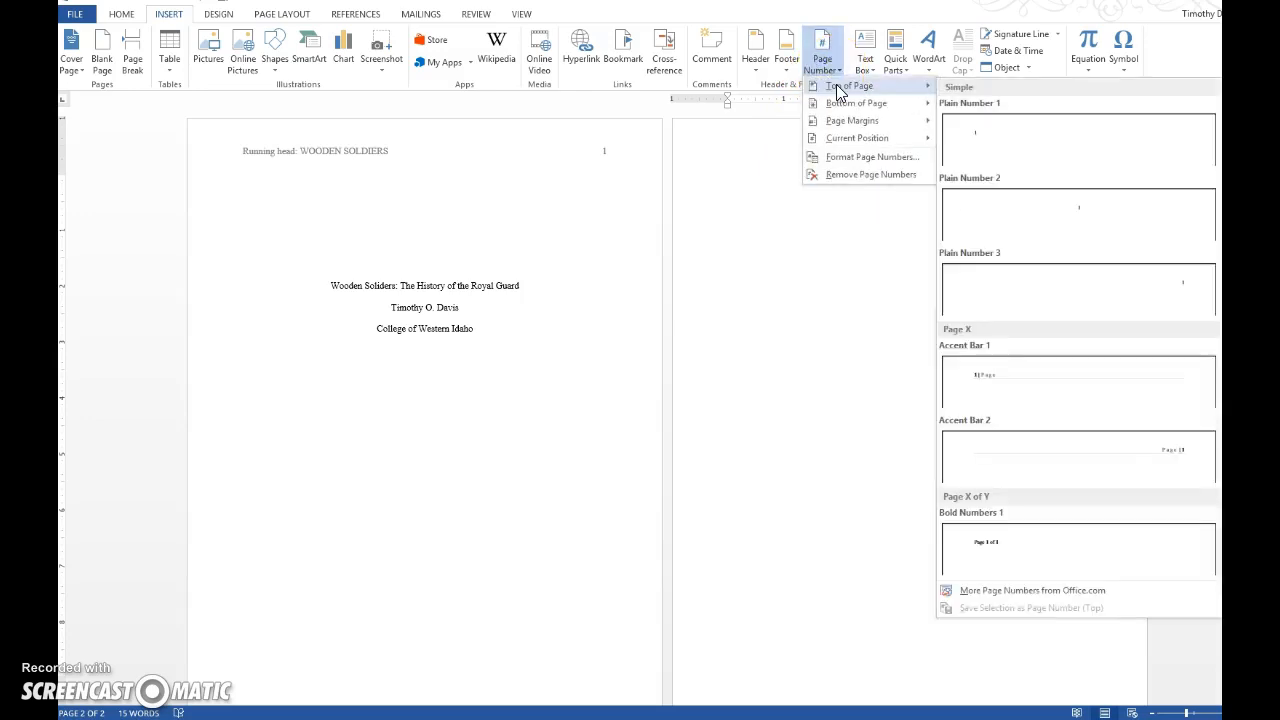
left_click(988, 158)
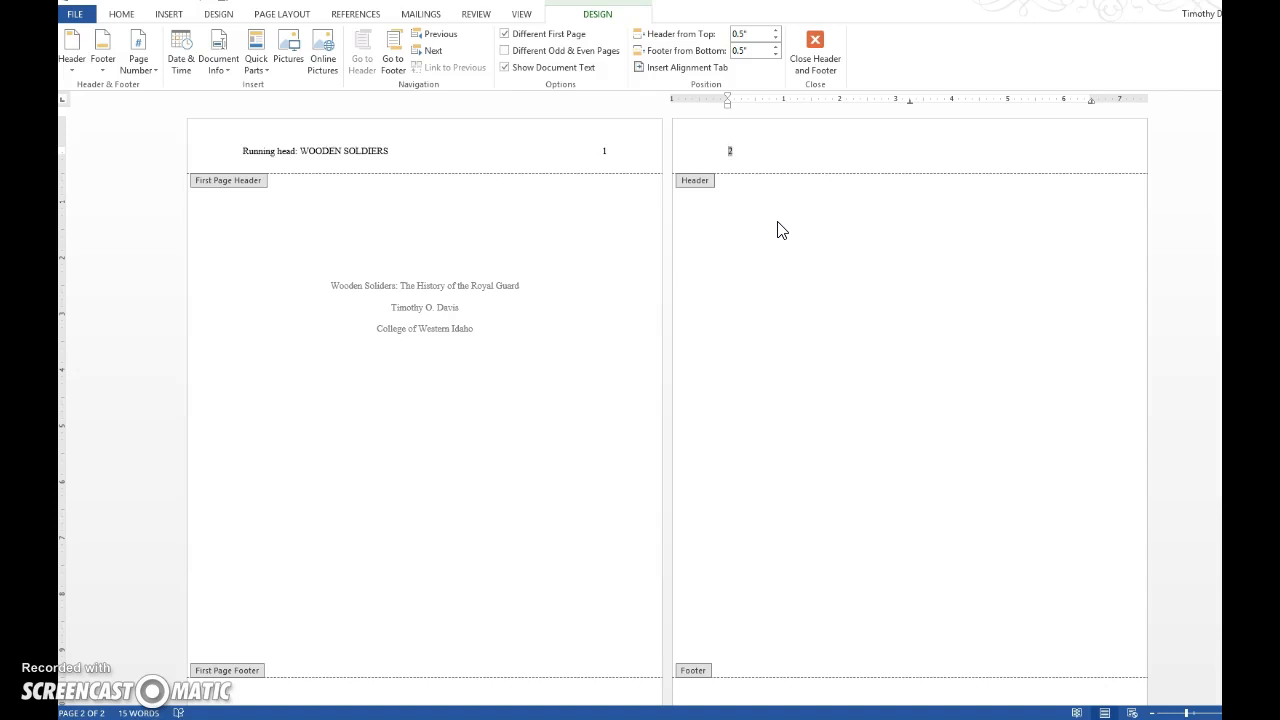
type("WOODEN SOLDIERS")
key("Tab")
key("Tab")
left_click(815, 58)
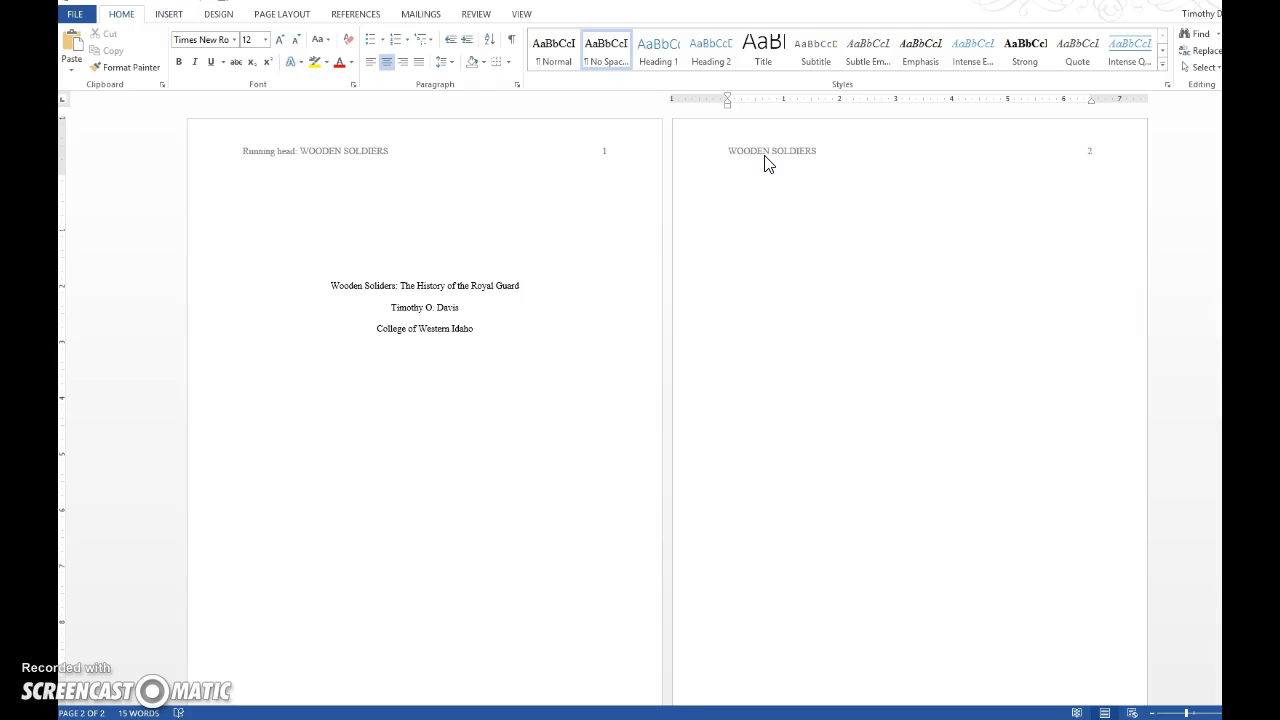
- Copy the page 1 title onto page 2's first line, then insert a page break
left_click_drag(332, 286, 518, 288)
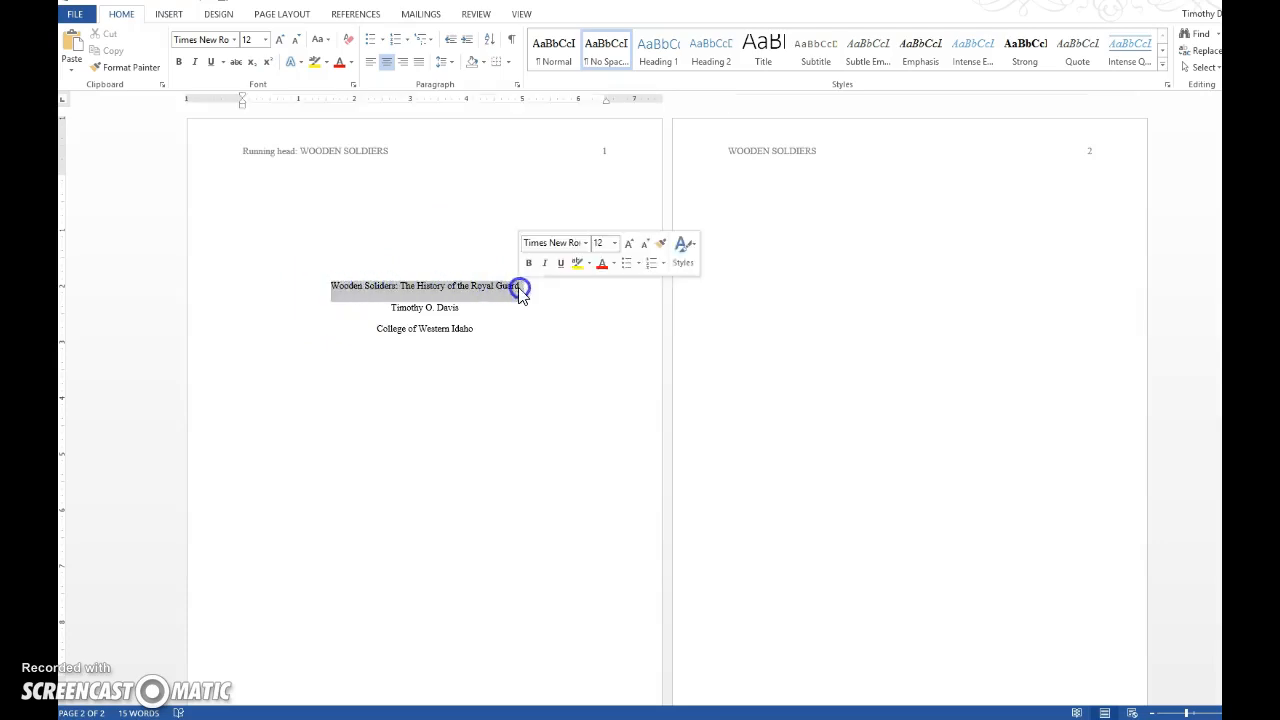
right_click(502, 298)
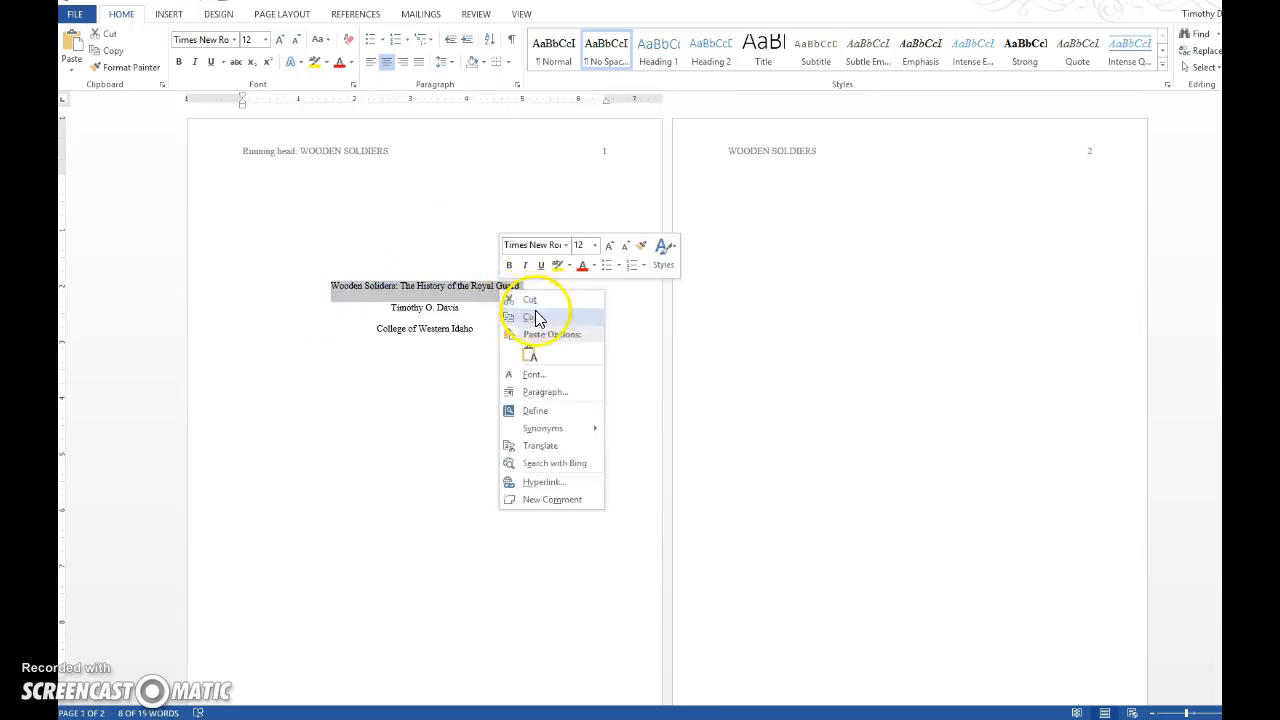
left_click(538, 316)
left_click(854, 189)
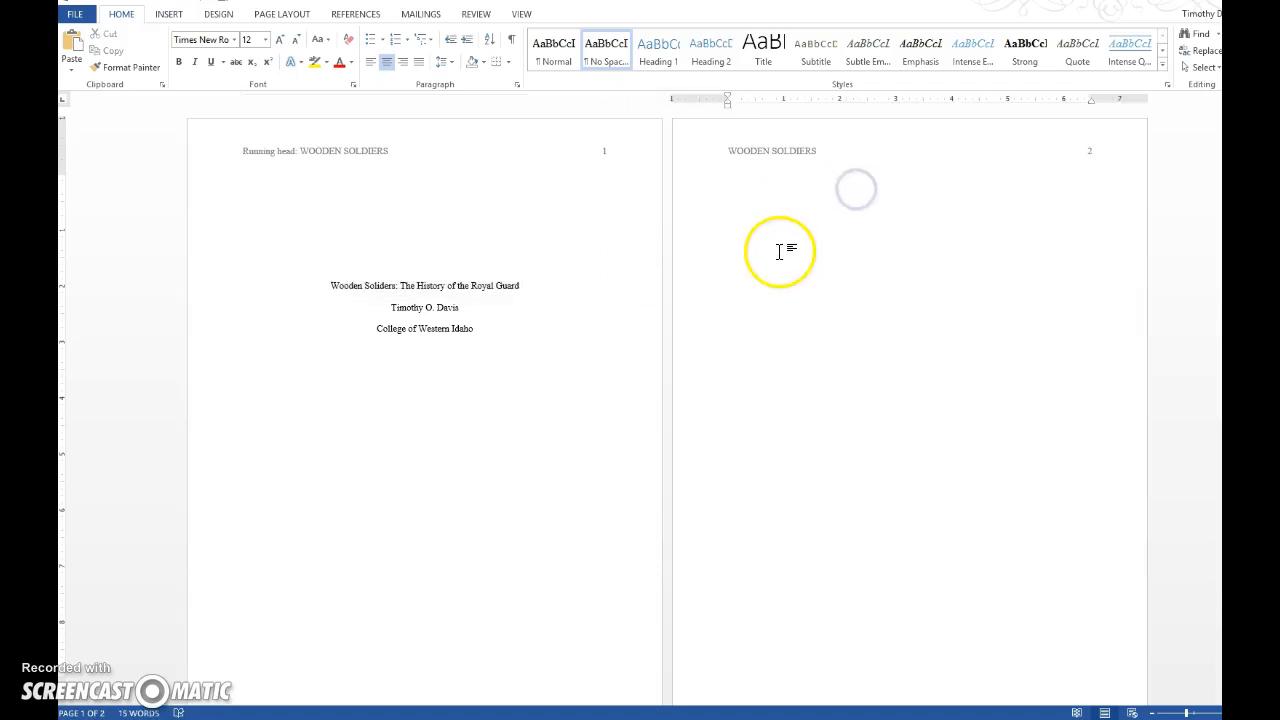
key("ctrl+v")
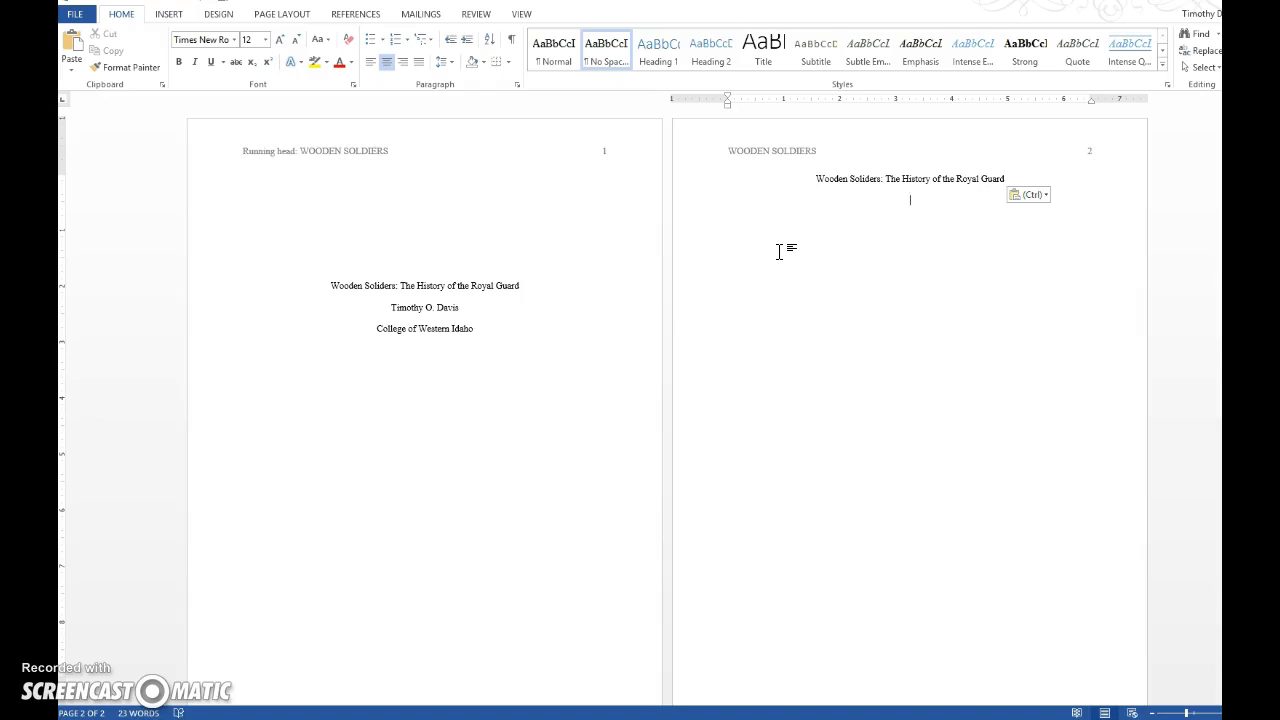
left_click(918, 172)
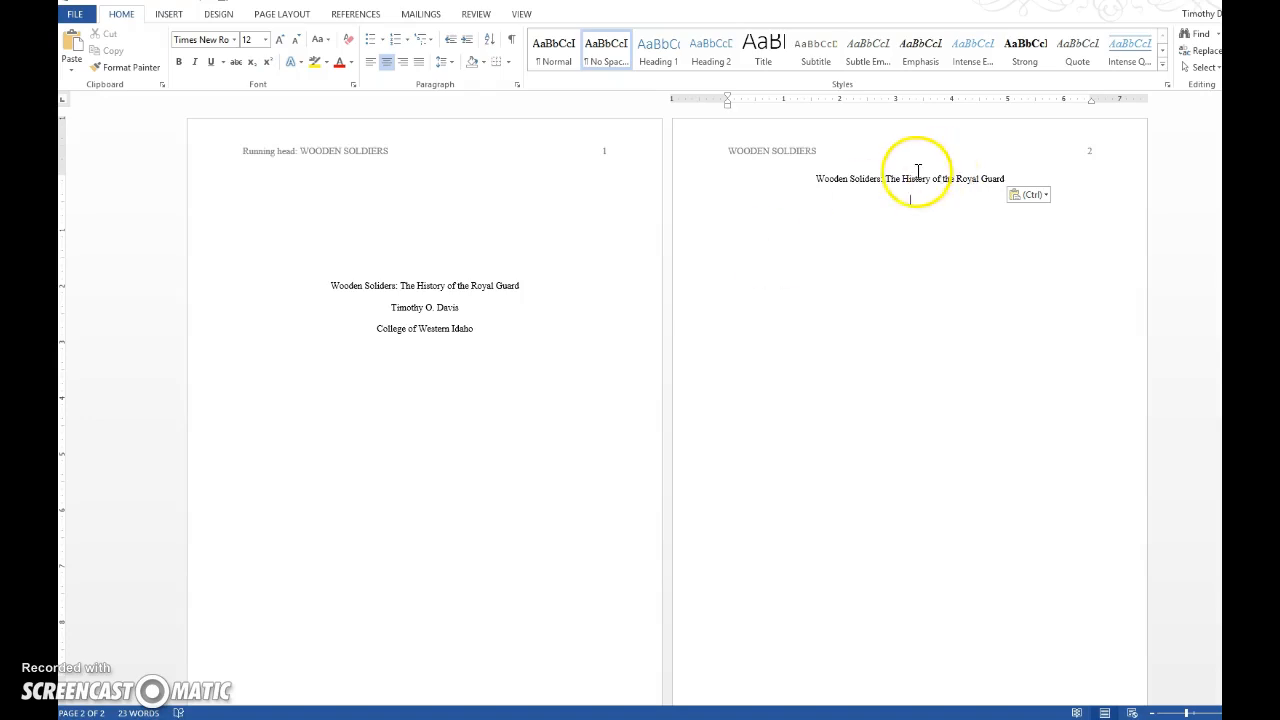
left_click(167, 15)
left_click(132, 58)
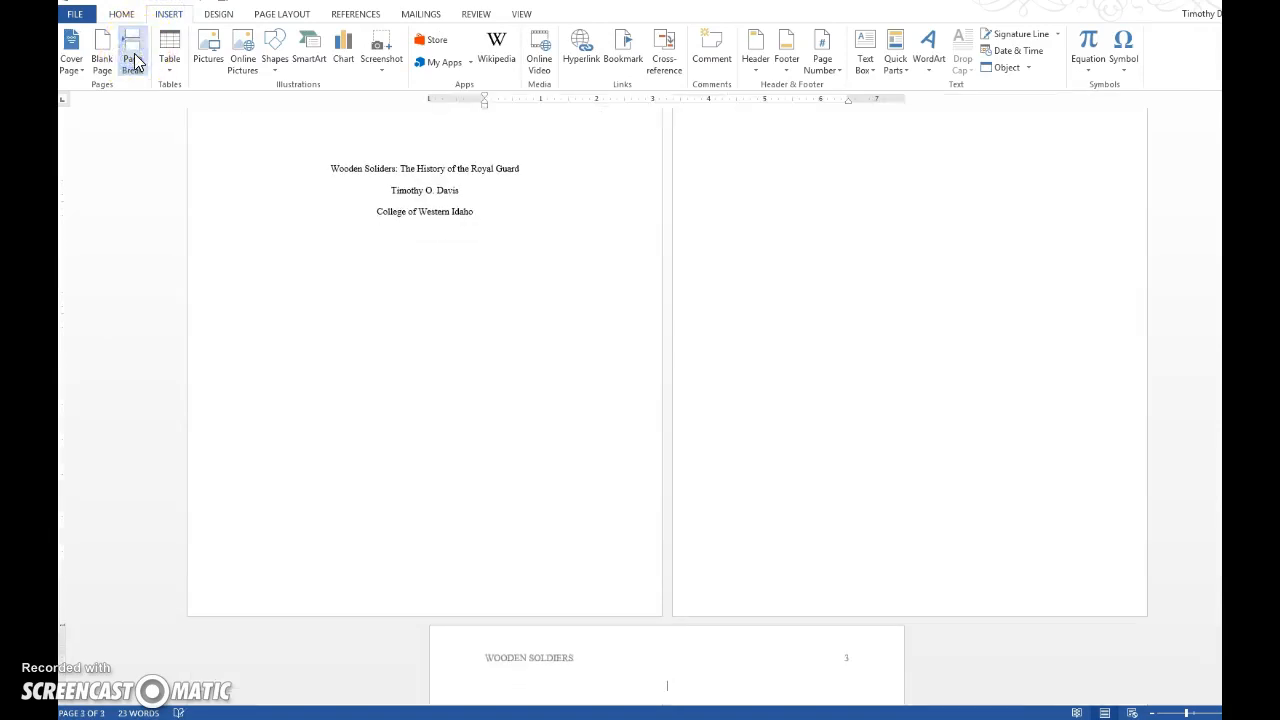
- Type the centred heading 'References' on page 3's first line
scroll(823, 414, "down", 3)
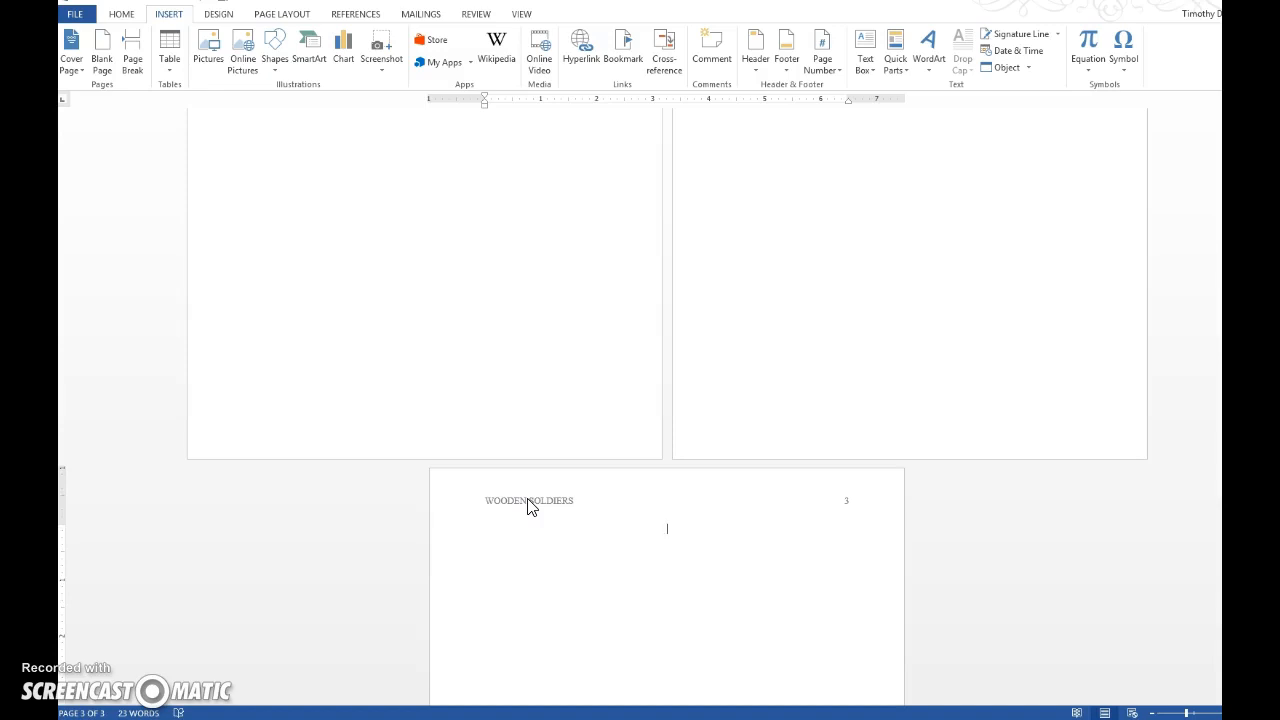
type("Reference")
key("BackSpace")
key("BackSpace")
key("BackSpace")
type("nces")
scroll(623, 437, "up", 5)
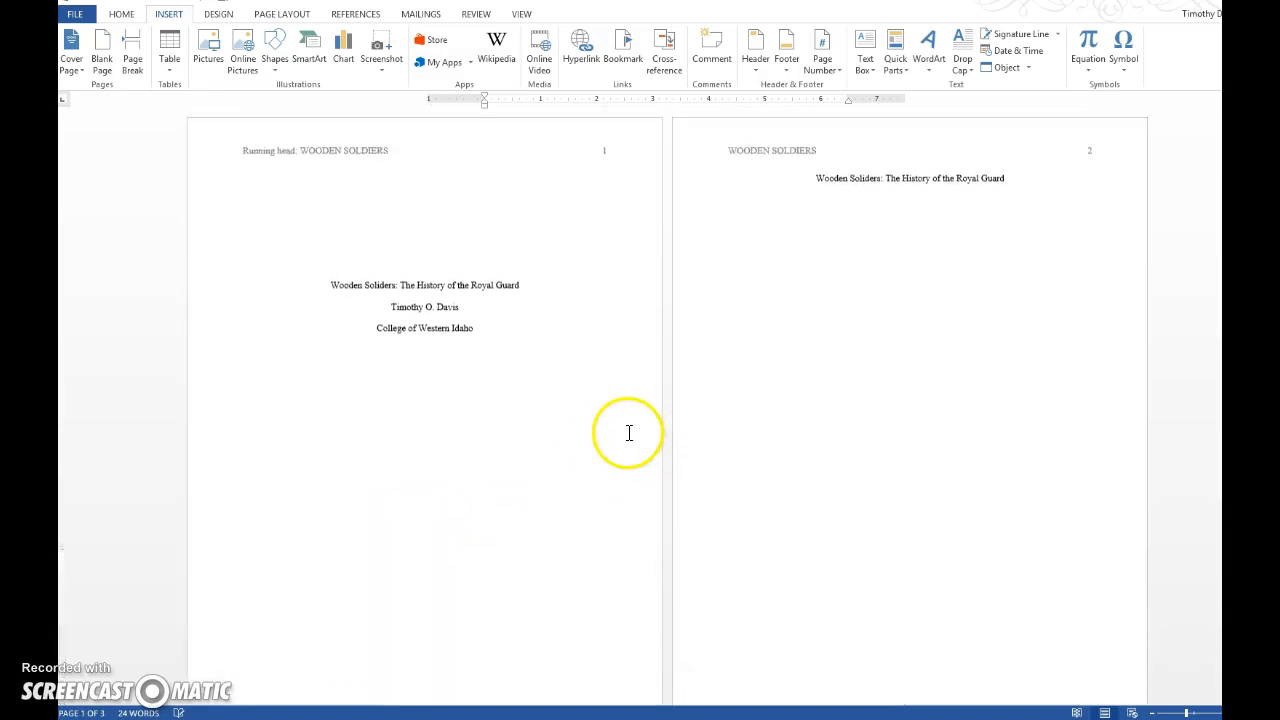
scroll(627, 433, "down", 3)
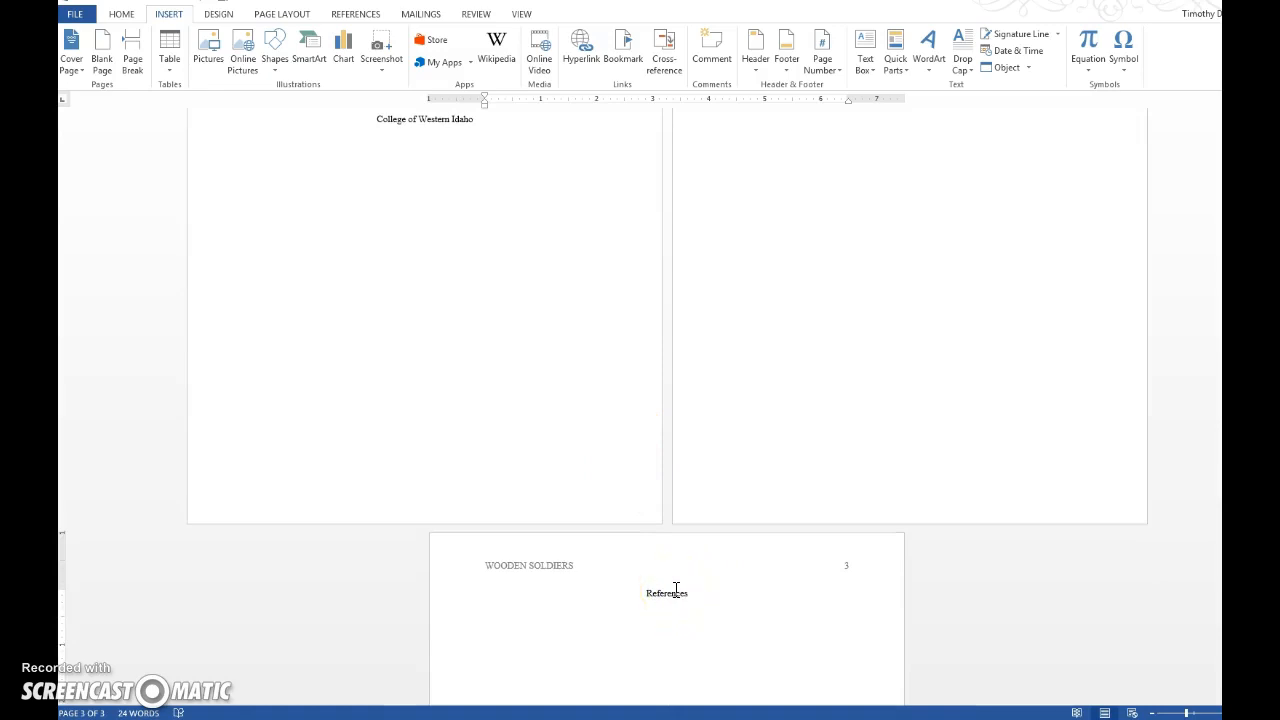
scroll(780, 564, "up", 4)
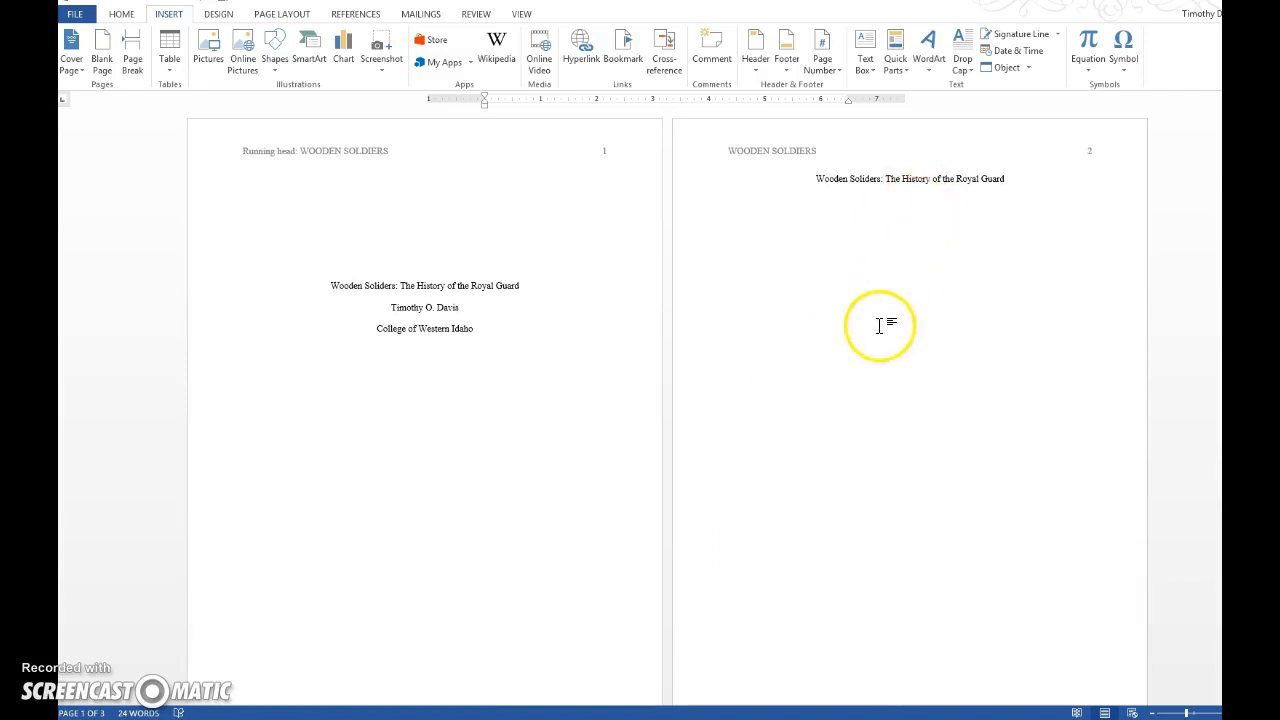
scroll(628, 453, "down", 3)
scroll(628, 453, "down", 2)
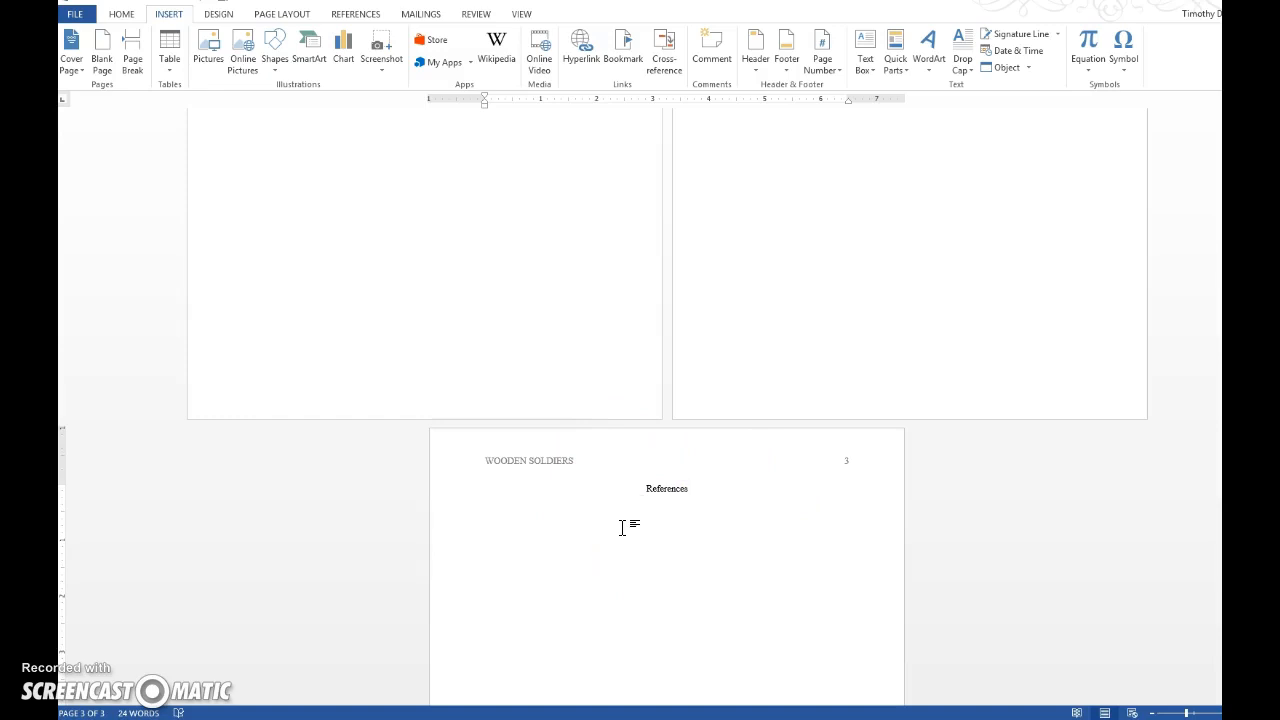
scroll(620, 522, "up", 5)
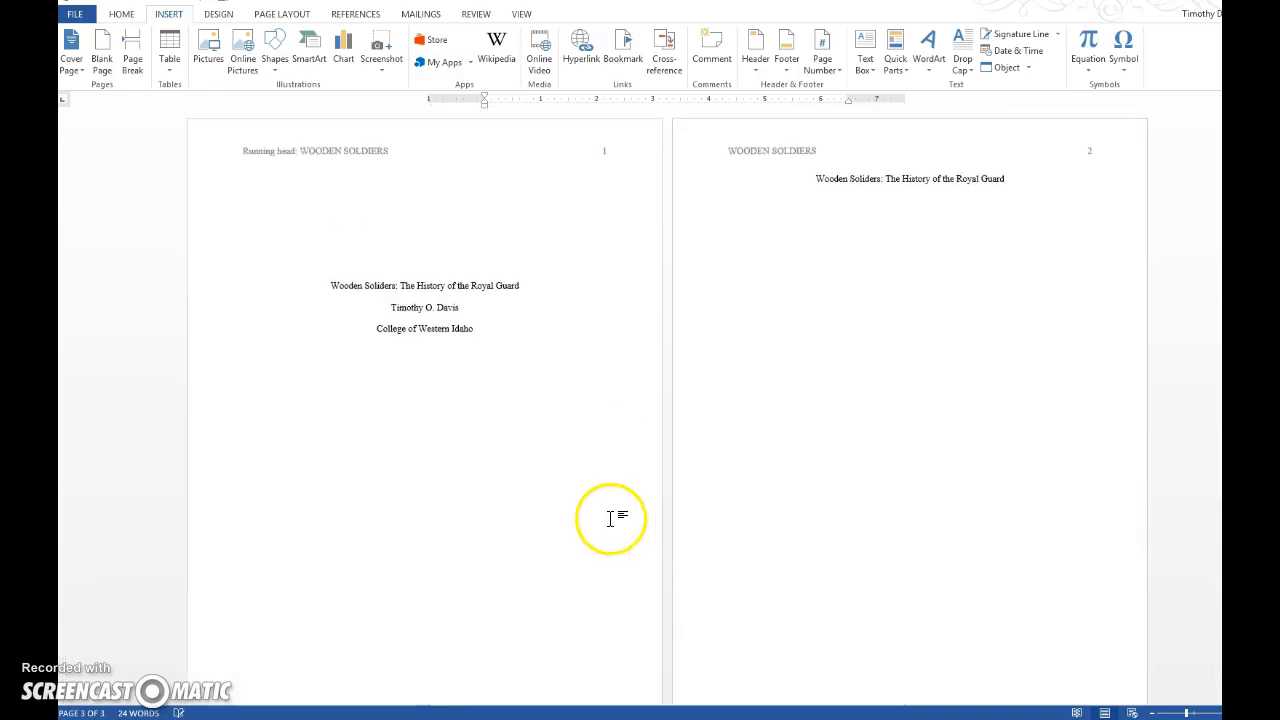
- Add the indented body line 'The essay starts here' beneath page 2's centred title
left_click(1008, 180)
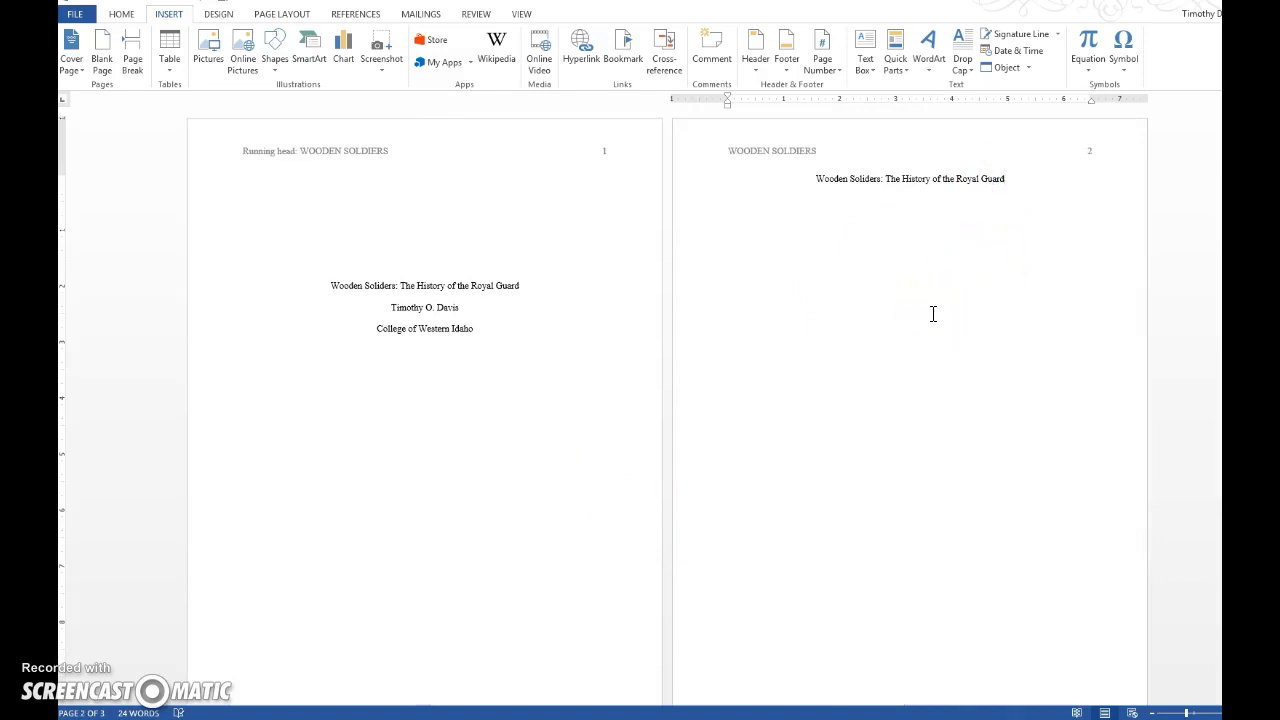
key("Return")
left_click(668, 300)
type("The essay starts here.")
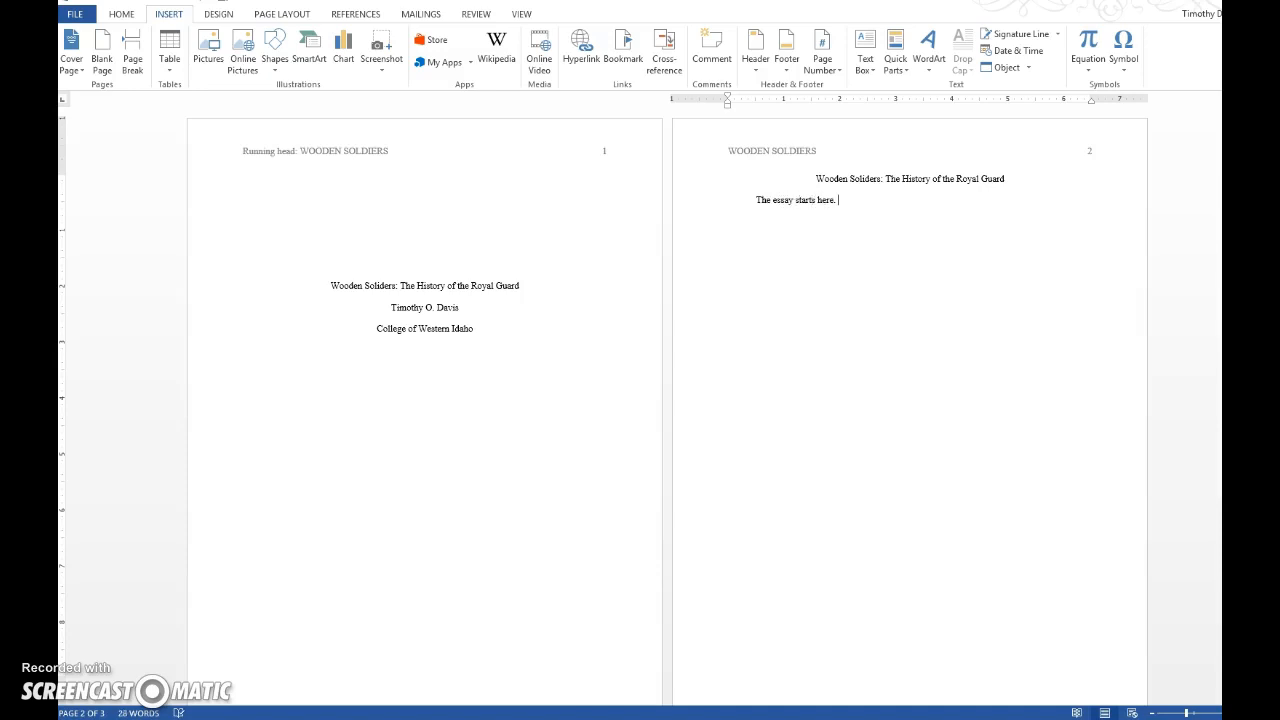